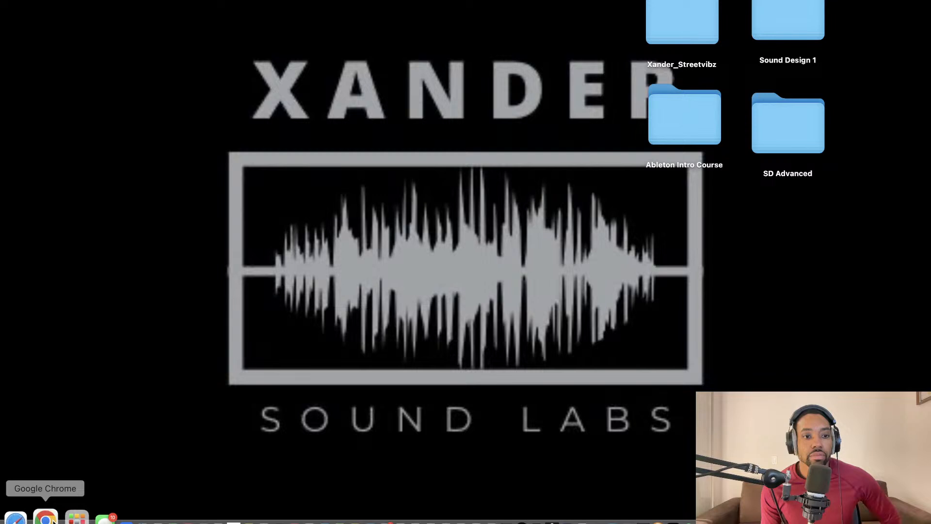
# Step: Switch to the ChatGPT window in Google Chrome
pyautogui.rightClick(47, 518)
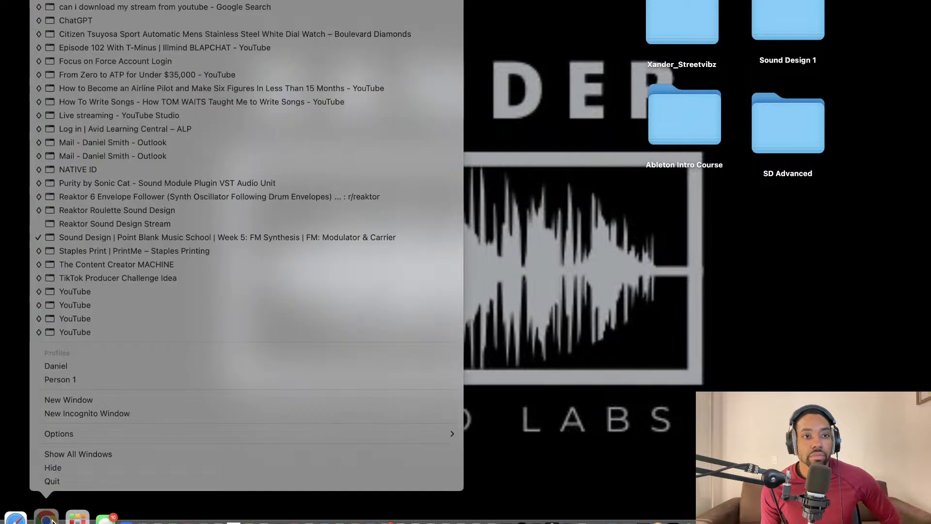
pyautogui.click(116, 20)
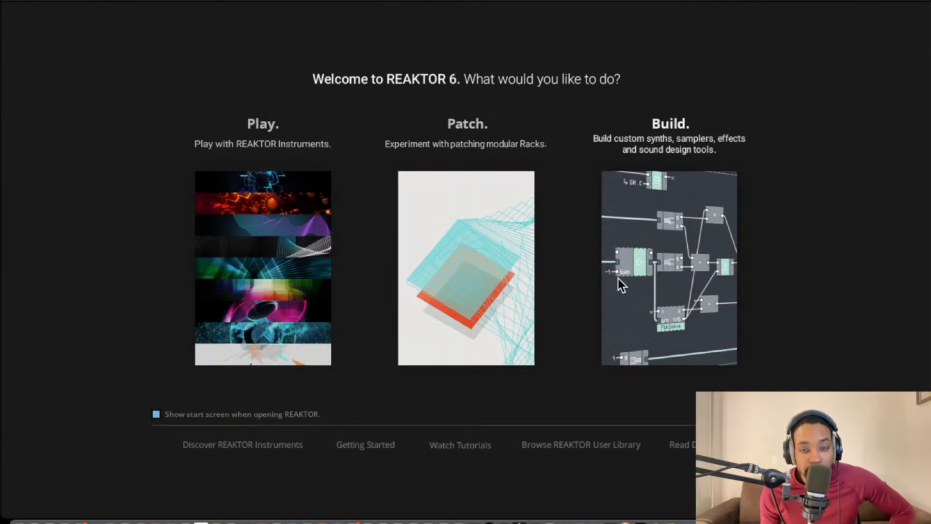
# Step: In Reaktor 6, start a Build session and open the Player library's Bento Box folder under Blocks Base, checking the Util folder too
pyautogui.click(650, 218)
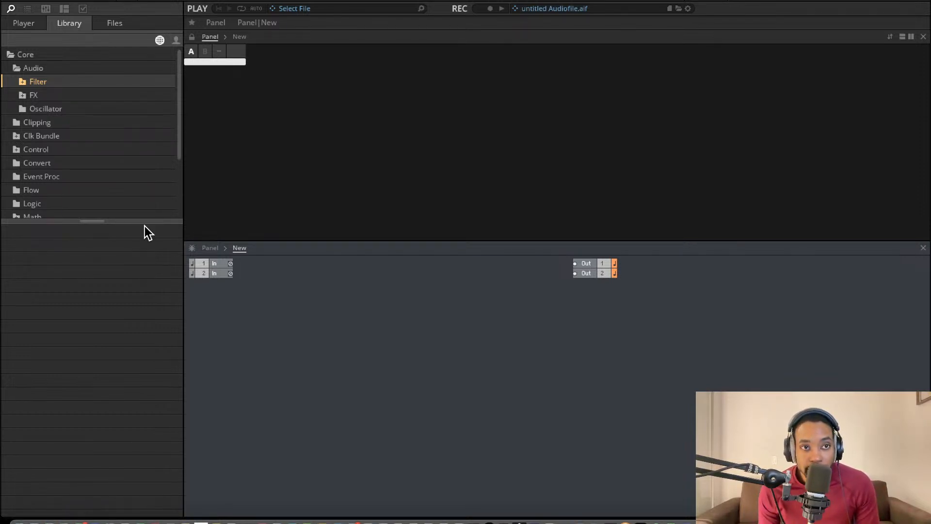
pyautogui.click(29, 27)
pyautogui.scroll(3, 88, 124)
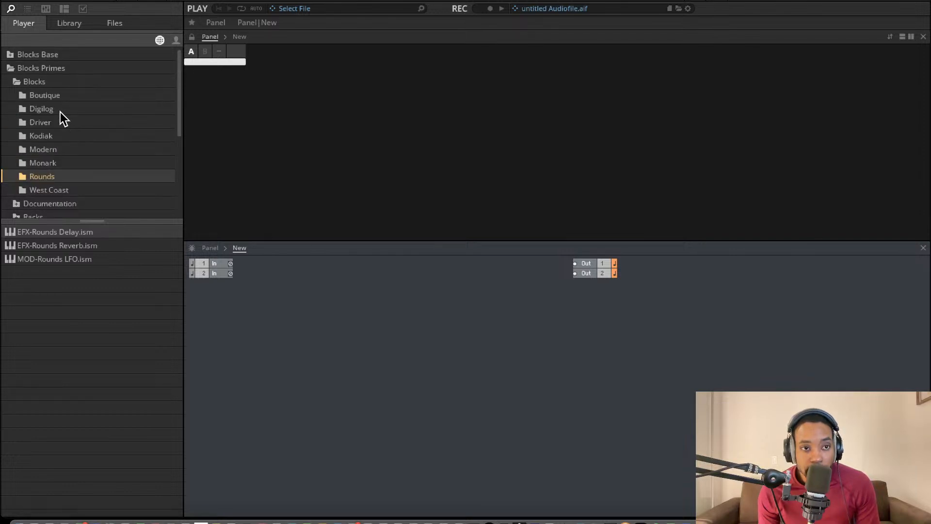
pyautogui.click(11, 65)
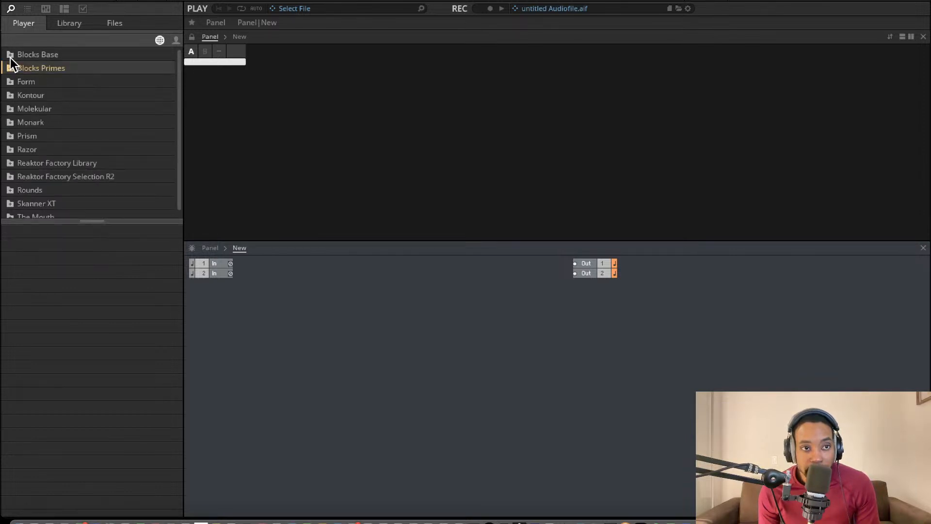
pyautogui.click(11, 55)
pyautogui.click(16, 68)
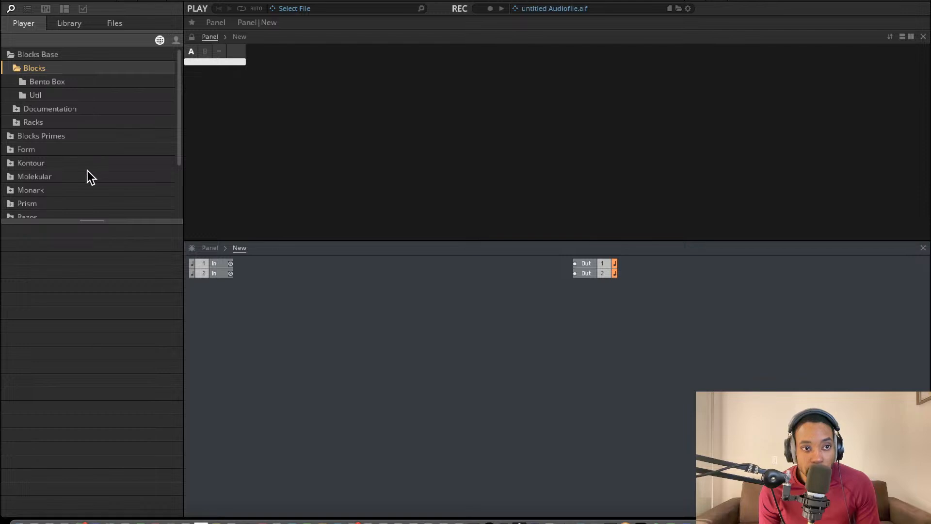
pyautogui.click(33, 86)
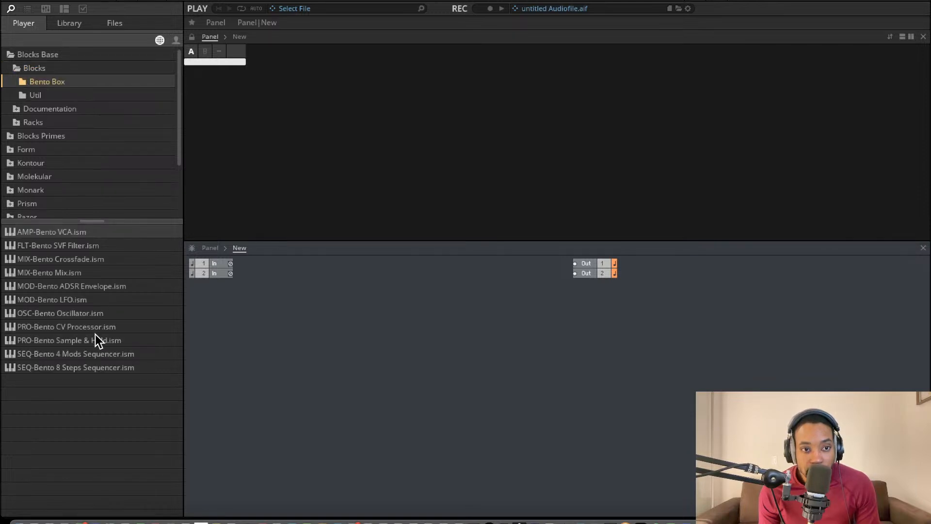
pyautogui.click(43, 97)
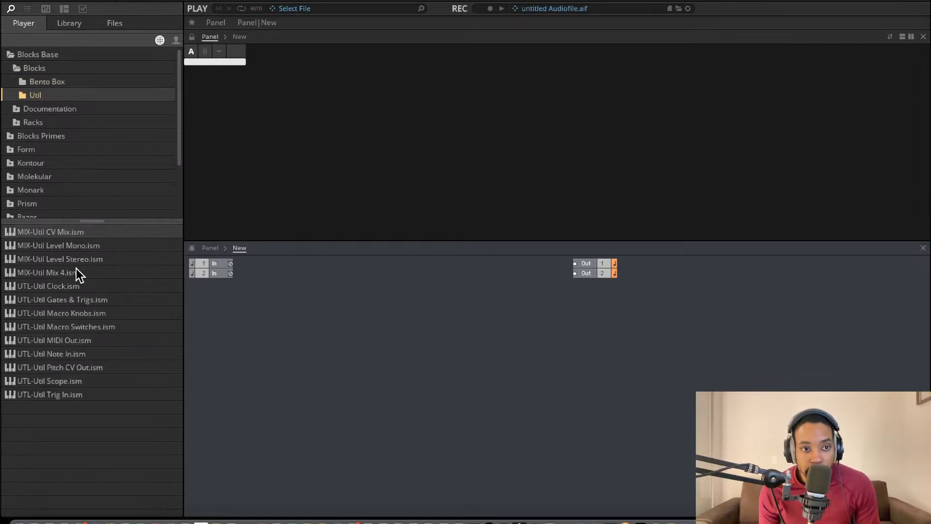
pyautogui.click(41, 83)
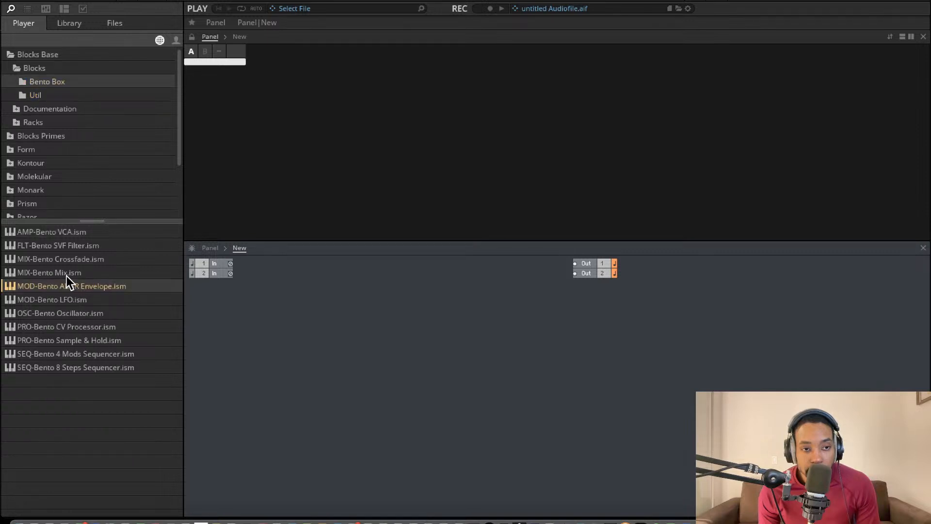
# Step: Add a Bento Oscillator block to the structure and rename it Bento Box OSC 1
pyautogui.moveTo(66, 313); pyautogui.dragTo(342, 322)
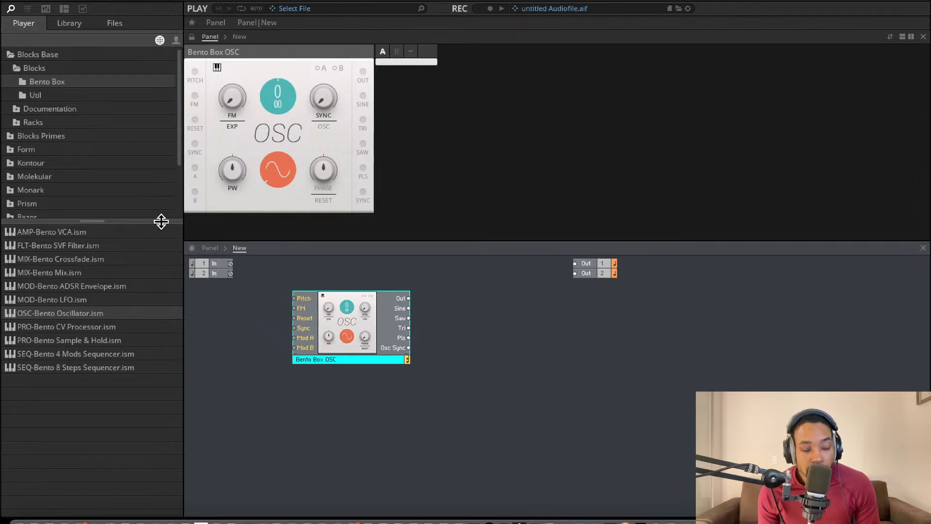
pyautogui.doubleClick(345, 360)
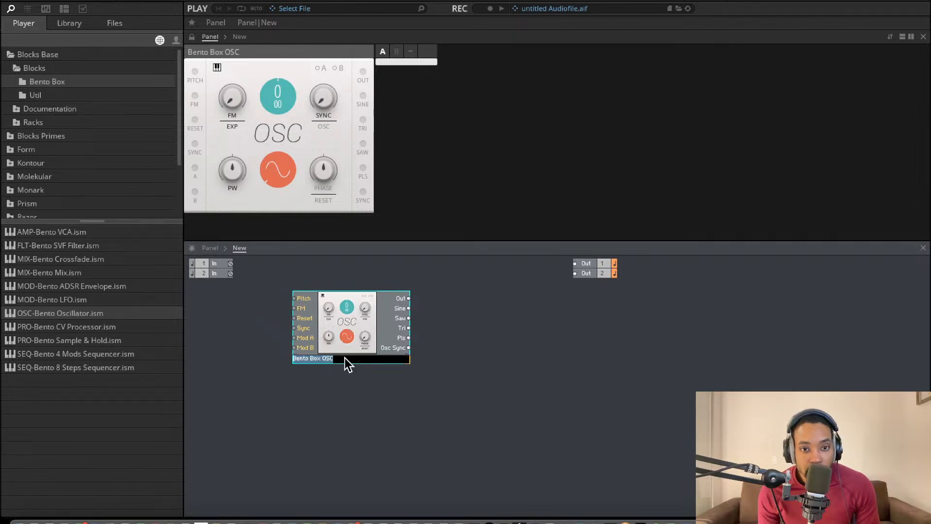
pyautogui.click(347, 360)
pyautogui.write('1')
pyautogui.click(490, 353)
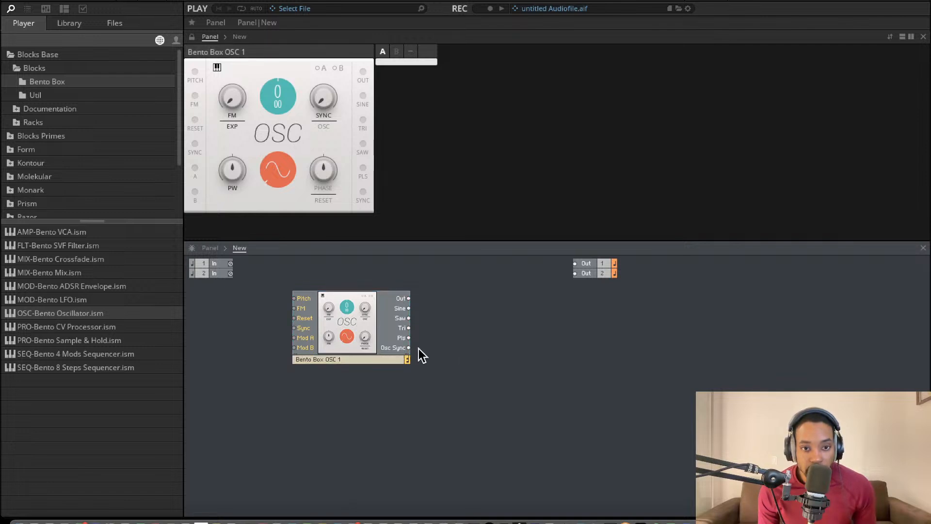
# Step: Duplicate the oscillator block and rename the copy Bento Box OSC 2 Carrier
pyautogui.moveTo(355, 328); pyautogui.dragTo(484, 384)
pyautogui.press('super+d')
pyautogui.doubleClick(483, 383)
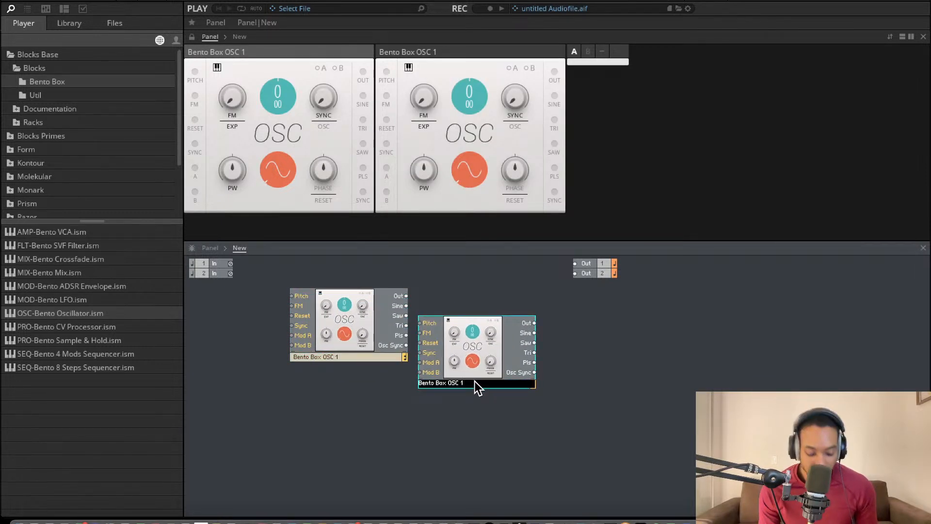
pyautogui.write('2 ')
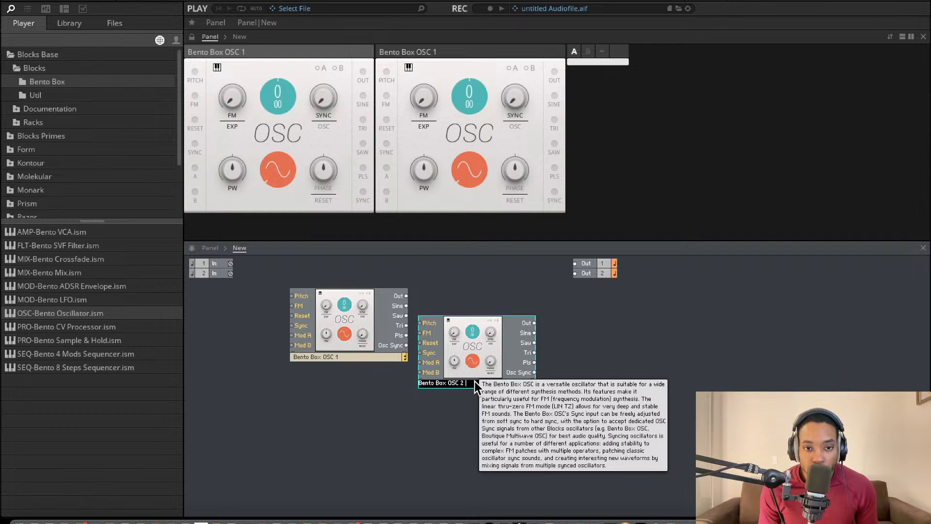
pyautogui.write('Carrier')
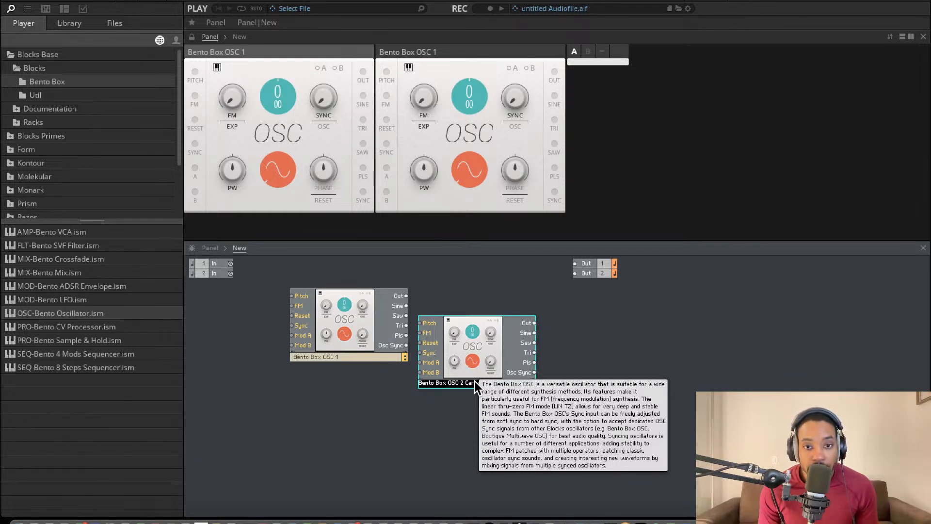
pyautogui.click(437, 411)
# Step: Connect the Out of Bento Box OSC 1 to the carrier's FM input and arrange the two oscillators so the signal flows from modulator to carrier
pyautogui.moveTo(350, 307); pyautogui.dragTo(307, 342)
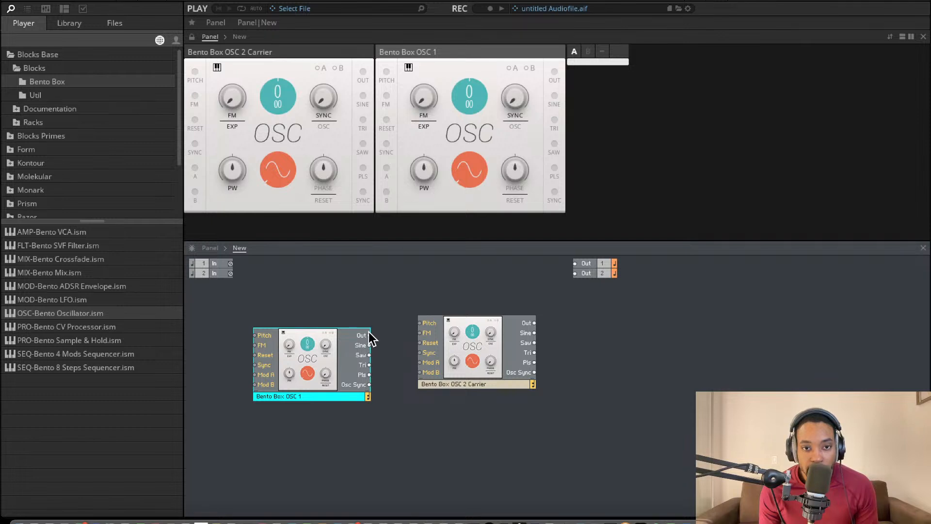
pyautogui.moveTo(368, 335); pyautogui.dragTo(436, 322)
pyautogui.moveTo(368, 335); pyautogui.dragTo(420, 333)
pyautogui.press('Delete')
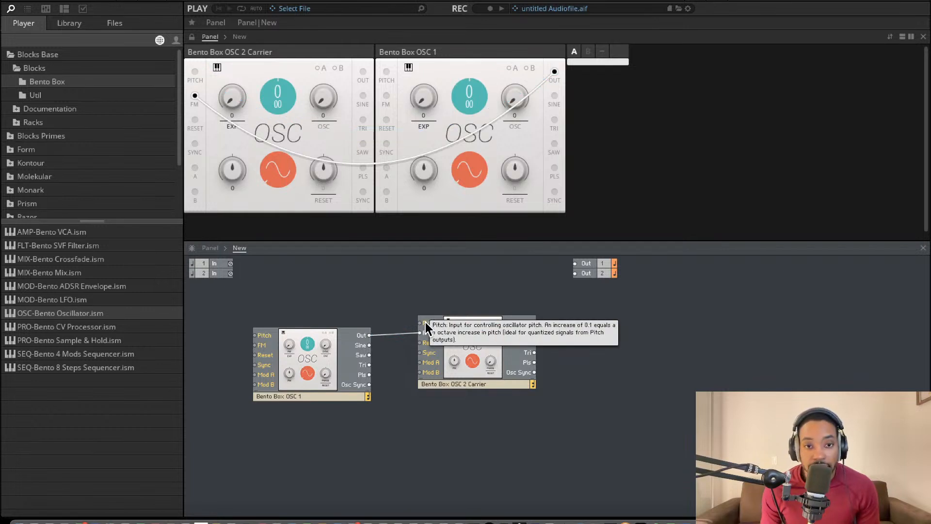
pyautogui.moveTo(330, 342); pyautogui.dragTo(337, 300)
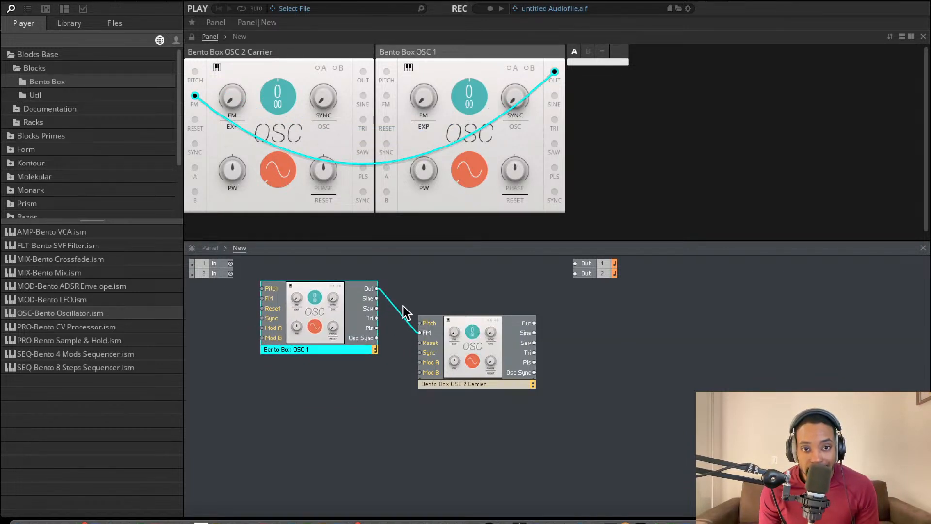
pyautogui.click(351, 391)
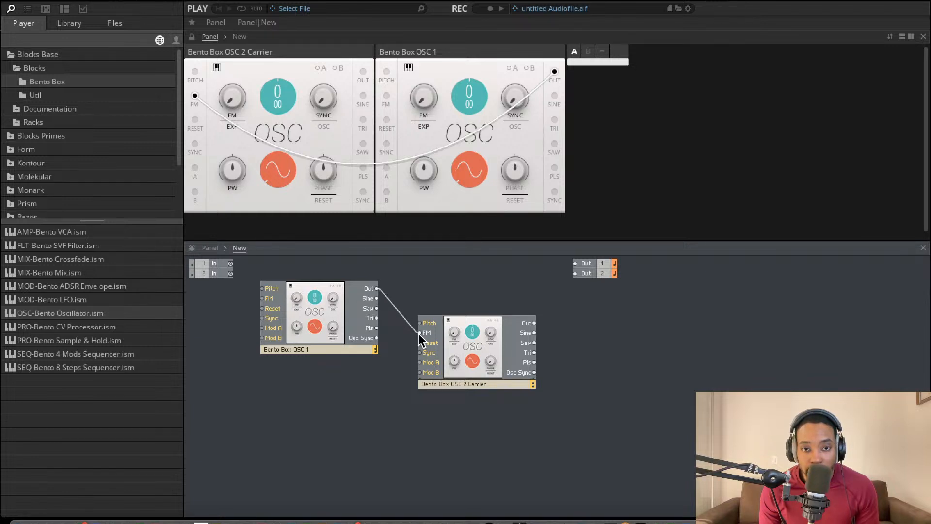
pyautogui.moveTo(476, 346); pyautogui.dragTo(463, 339)
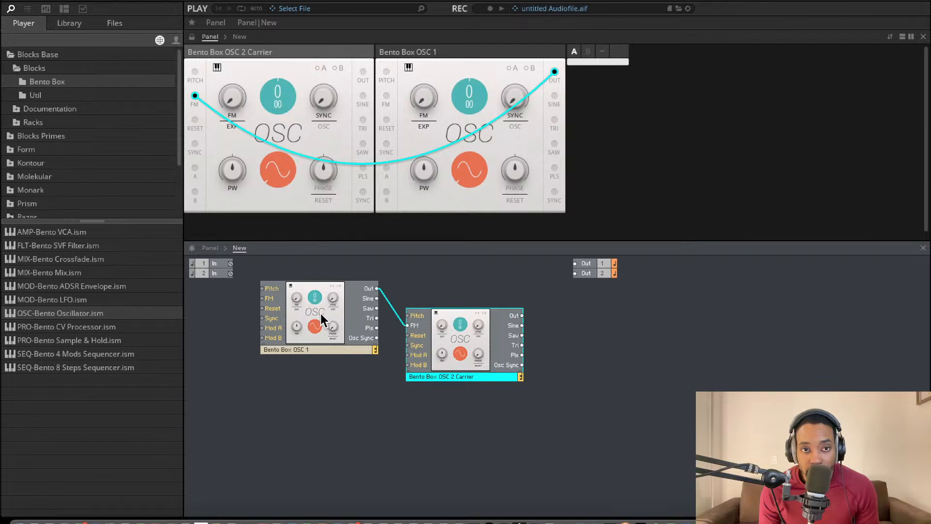
pyautogui.moveTo(321, 320)
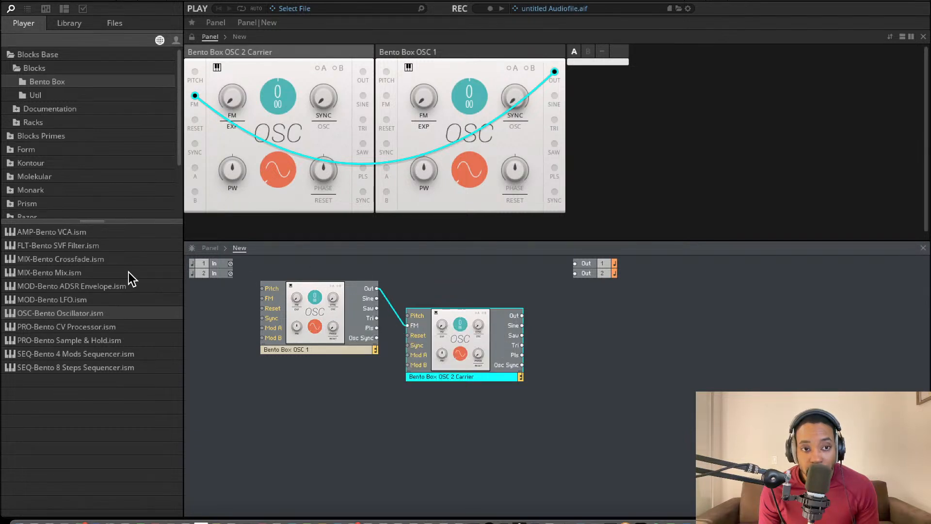
pyautogui.moveTo(68, 235); pyautogui.dragTo(46, 291)
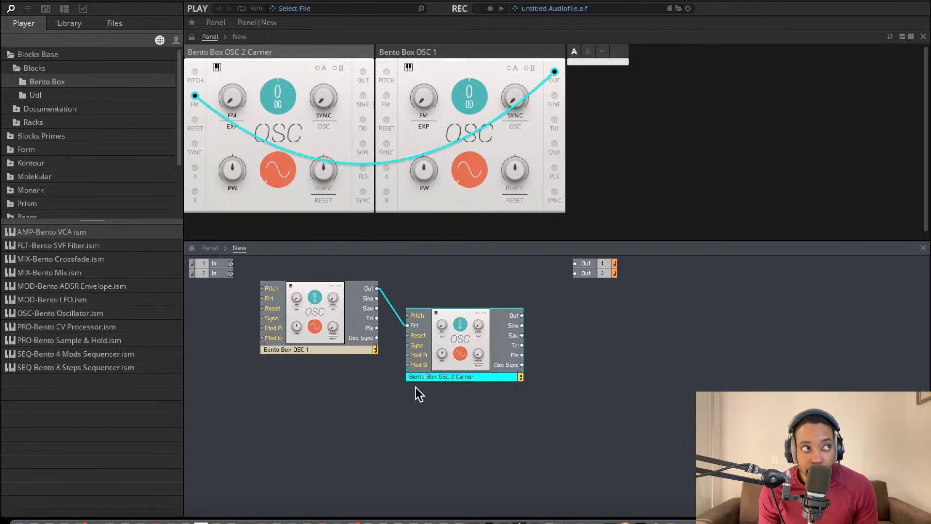
# Step: Rename the modulating oscillator Bento Box OSC 1 Modulate
pyautogui.doubleClick(325, 349)
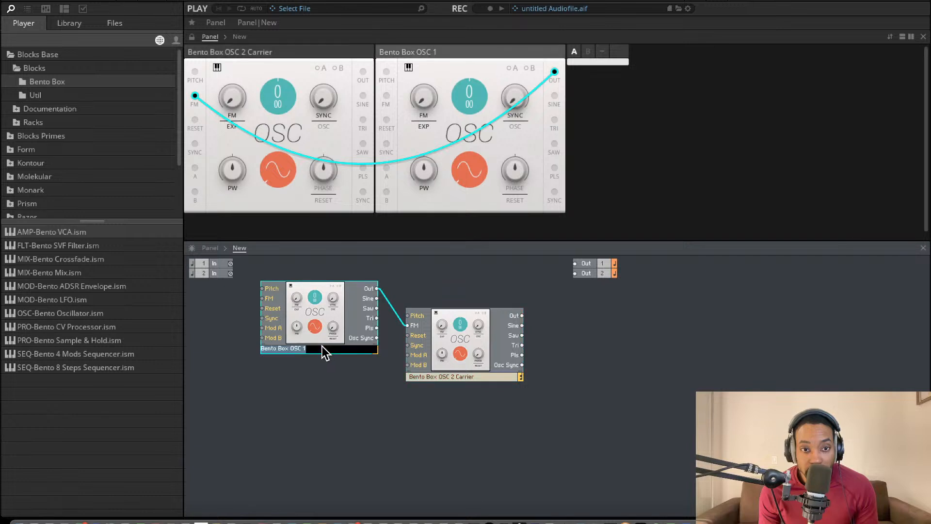
pyautogui.click(318, 347)
pyautogui.write('Modu')
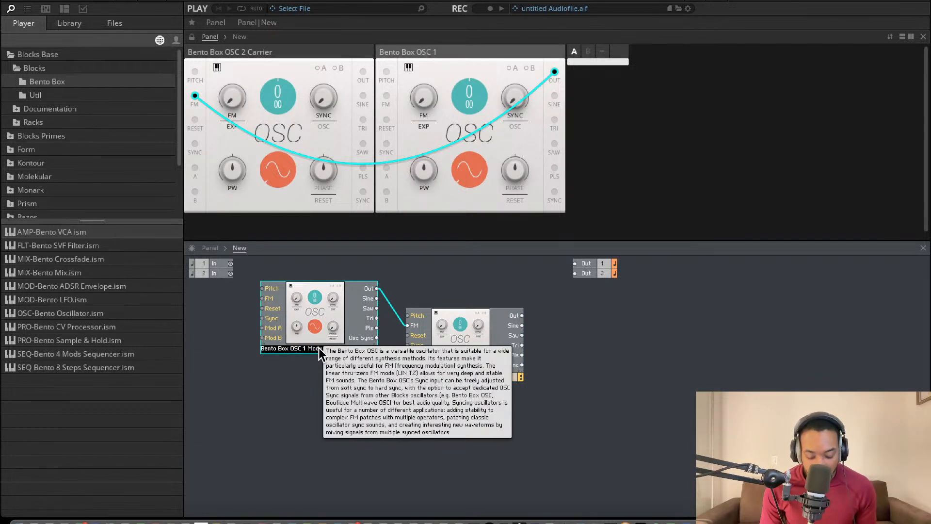
pyautogui.write('la')
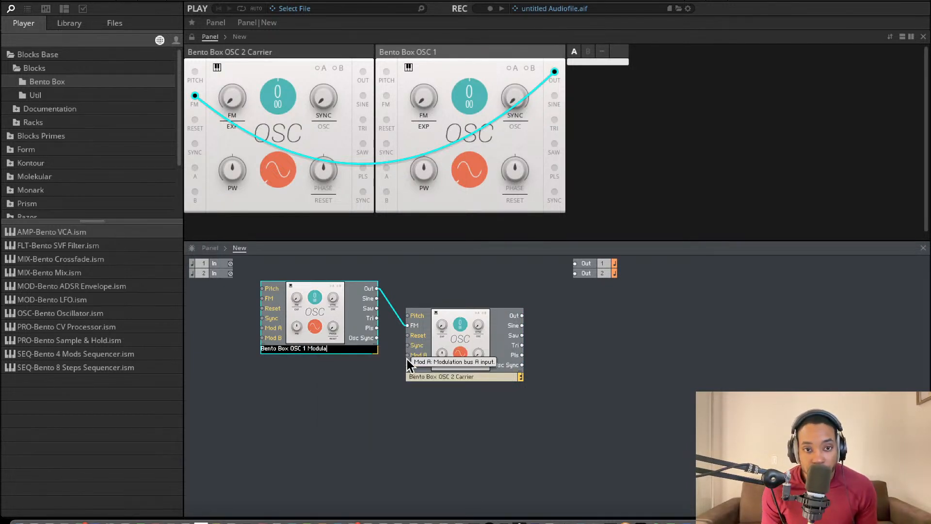
pyautogui.write('te')
pyautogui.click(380, 384)
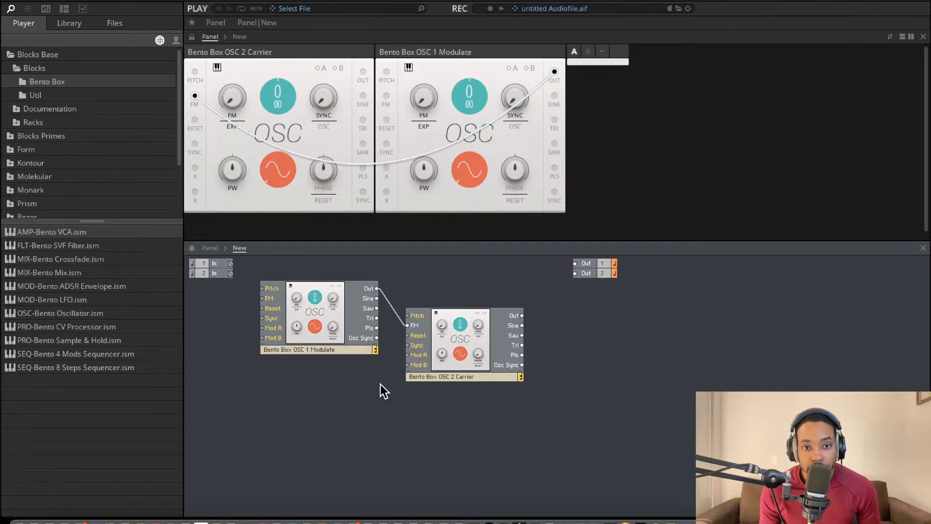
# Step: Rename the carrier oscillator Bento Box OSC 2 Carry
pyautogui.doubleClick(475, 376)
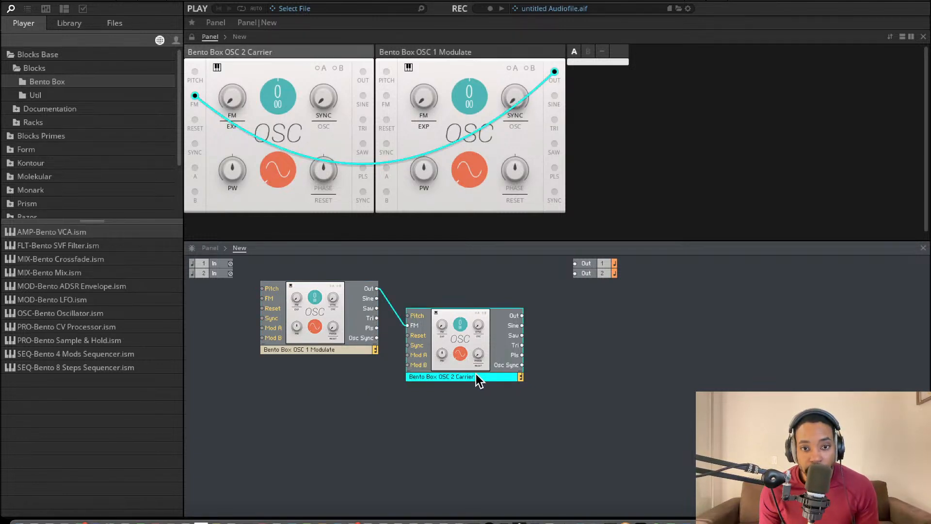
pyautogui.click(475, 376)
pyautogui.press('BackSpace')
pyautogui.press('BackSpace')
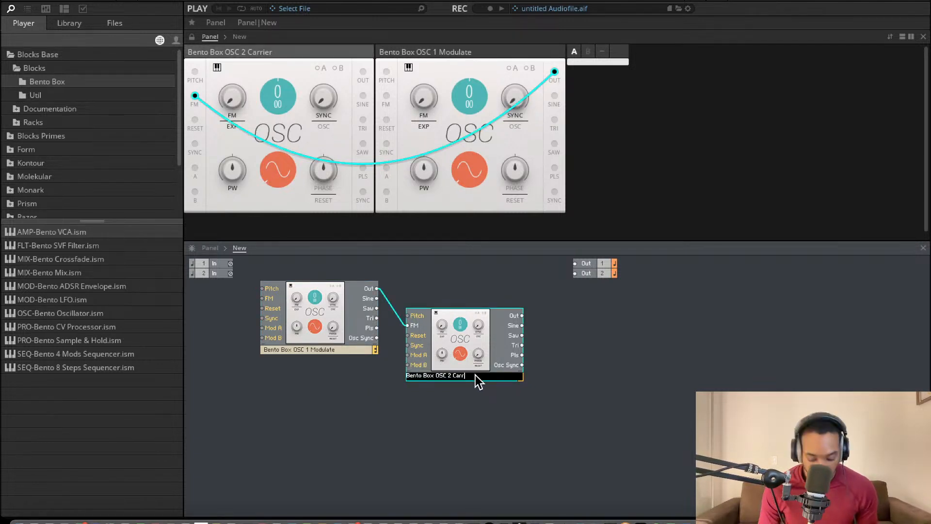
pyautogui.press('BackSpace')
pyautogui.write('y')
pyautogui.click(471, 392)
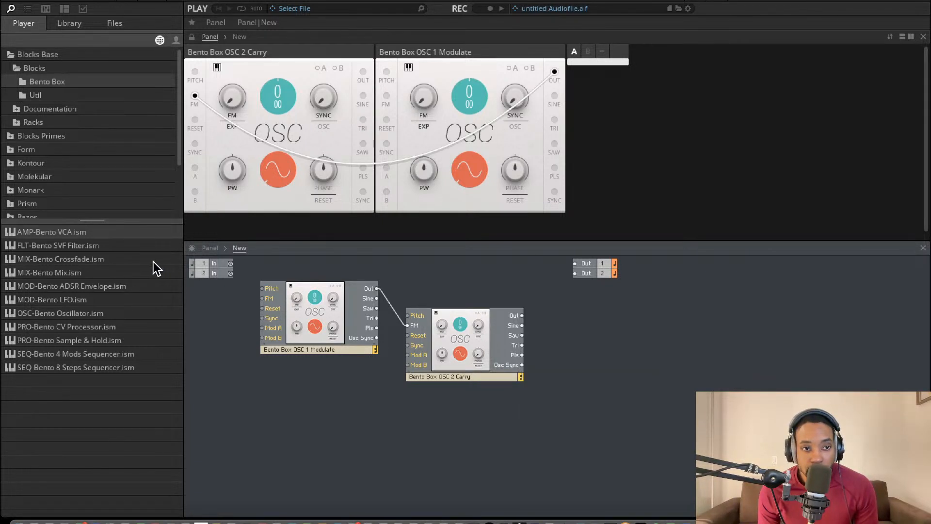
# Step: Add a Bento VCA after the carrier, feed it the carrier's Out, and connect the VCA's Out to outputs 1 and 2
pyautogui.moveTo(90, 237); pyautogui.dragTo(521, 316)
pyautogui.moveTo(612, 344); pyautogui.dragTo(575, 263)
pyautogui.moveTo(621, 354); pyautogui.dragTo(575, 277)
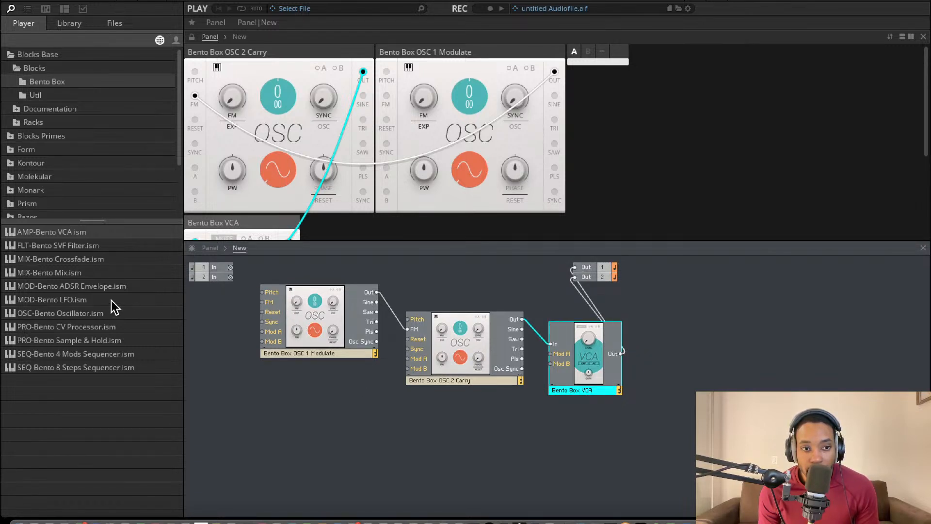
# Step: Add a Util Note In block and shift the oscillators and VCA aside so it sits ahead of the modulator
pyautogui.click(51, 94)
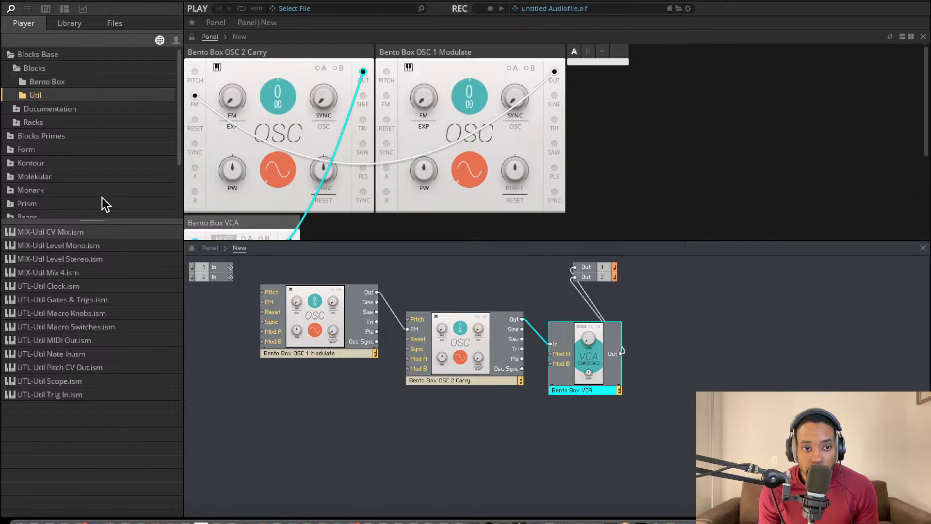
pyautogui.moveTo(67, 355); pyautogui.dragTo(212, 374)
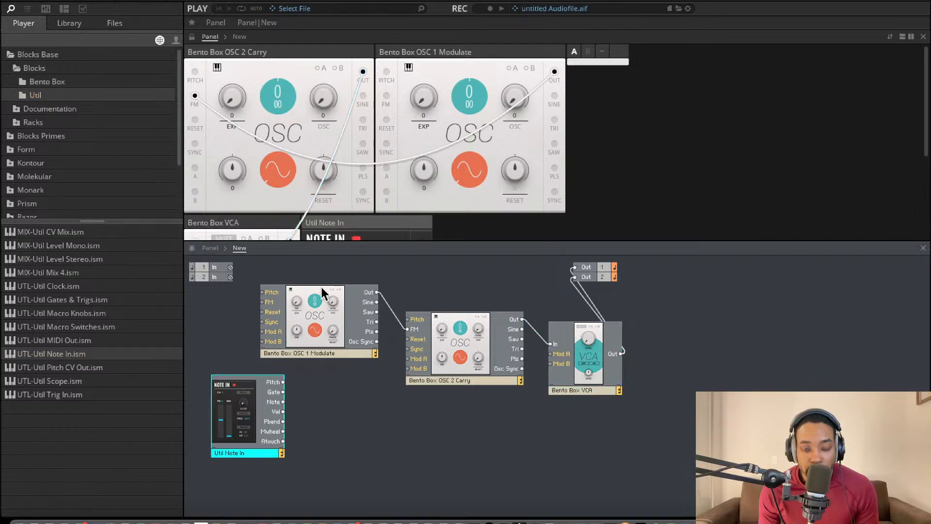
pyautogui.moveTo(322, 291); pyautogui.dragTo(583, 389)
pyautogui.click(401, 304)
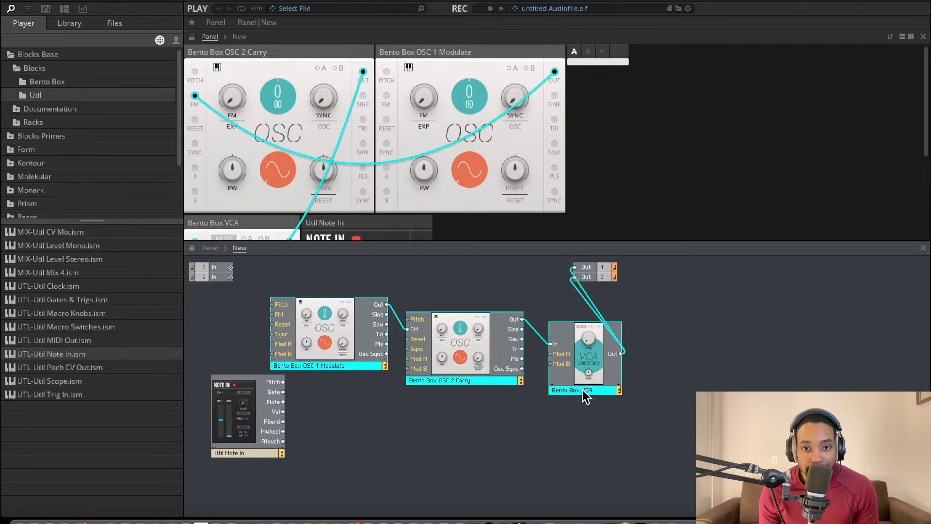
pyautogui.moveTo(444, 352); pyautogui.dragTo(481, 404)
pyautogui.moveTo(260, 427); pyautogui.dragTo(271, 385)
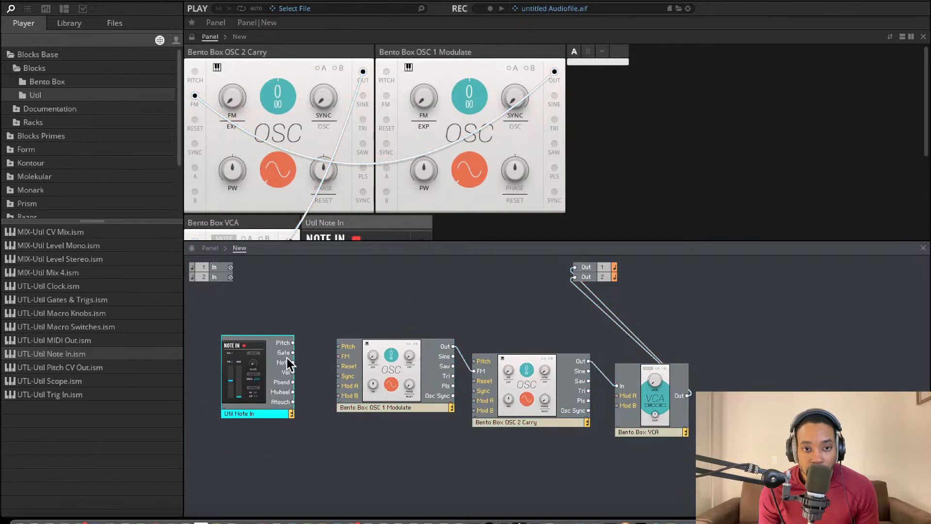
# Step: Connect the Note In's Pitch output to the modulator's Pitch input and move the modulator closer to the Note In block
pyautogui.moveTo(293, 342); pyautogui.dragTo(351, 345)
pyautogui.moveTo(401, 363); pyautogui.dragTo(385, 350)
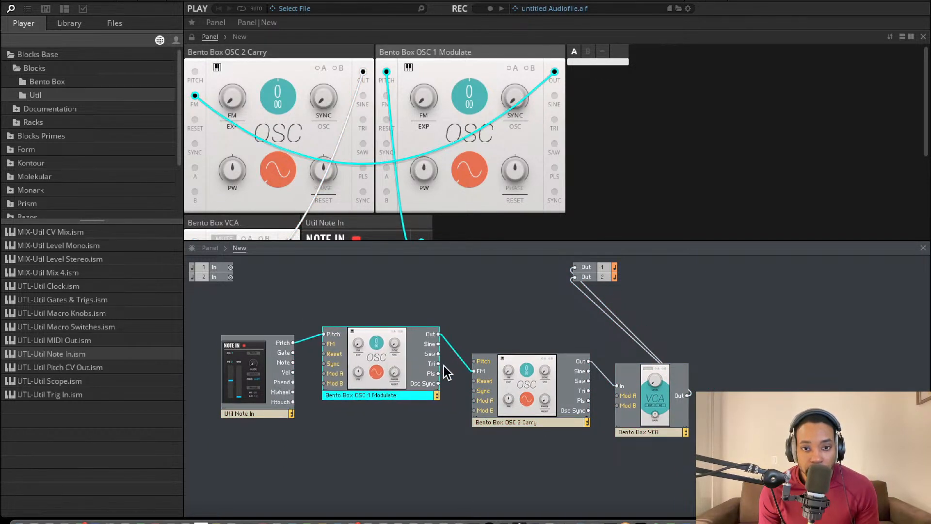
# Step: Move the carrier and VCA closer to the modulator, then arrange the panel blocks in order: Note In, modulator, carrier, VCA
pyautogui.moveTo(527, 385); pyautogui.dragTo(509, 377)
pyautogui.moveTo(632, 387); pyautogui.dragTo(626, 387)
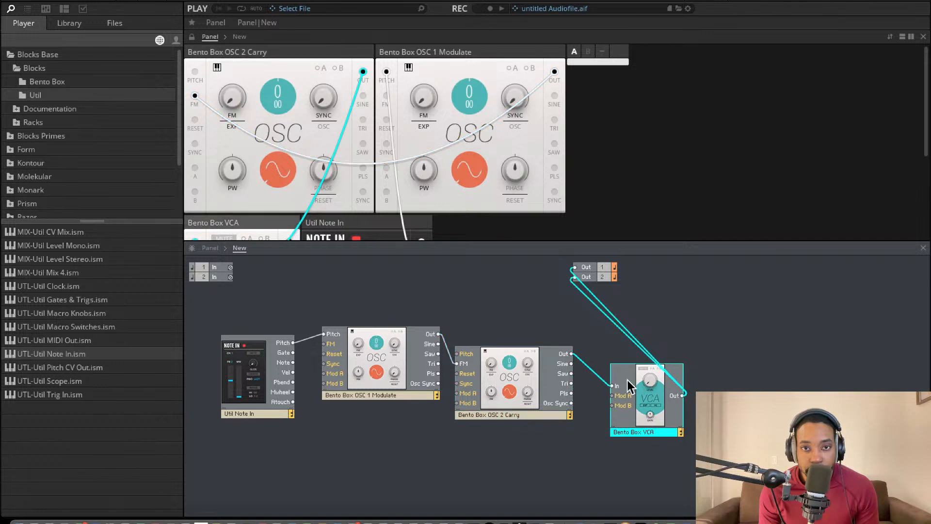
pyautogui.scroll(-3, 371, 162)
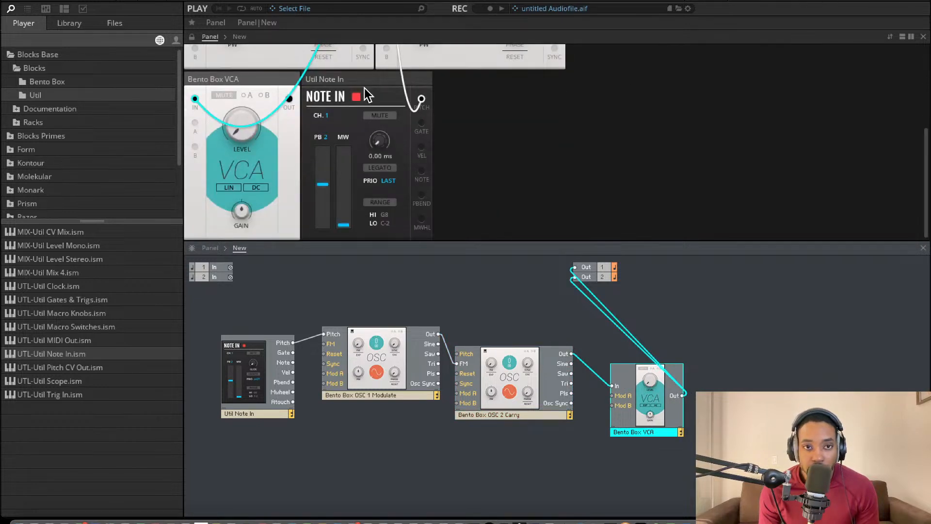
pyautogui.moveTo(364, 88); pyautogui.dragTo(260, 62)
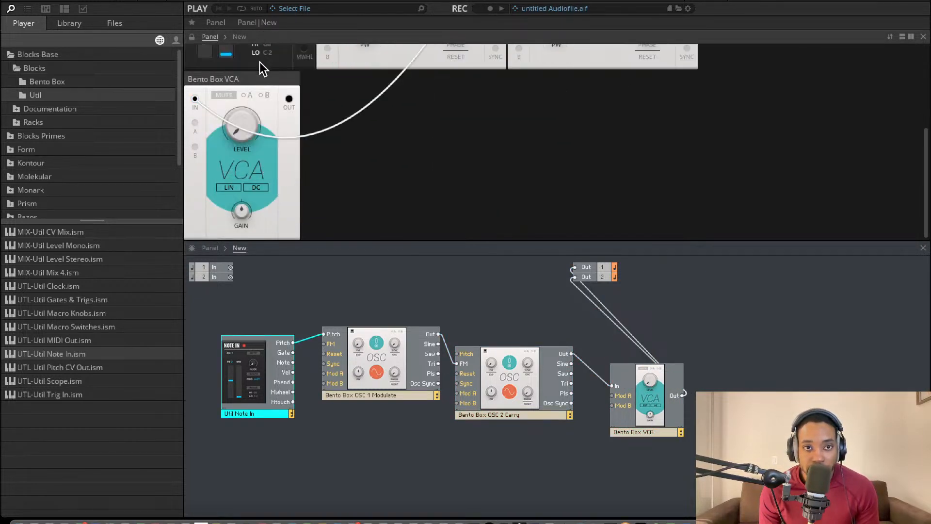
pyautogui.scroll(3, 283, 83)
pyautogui.click(369, 67)
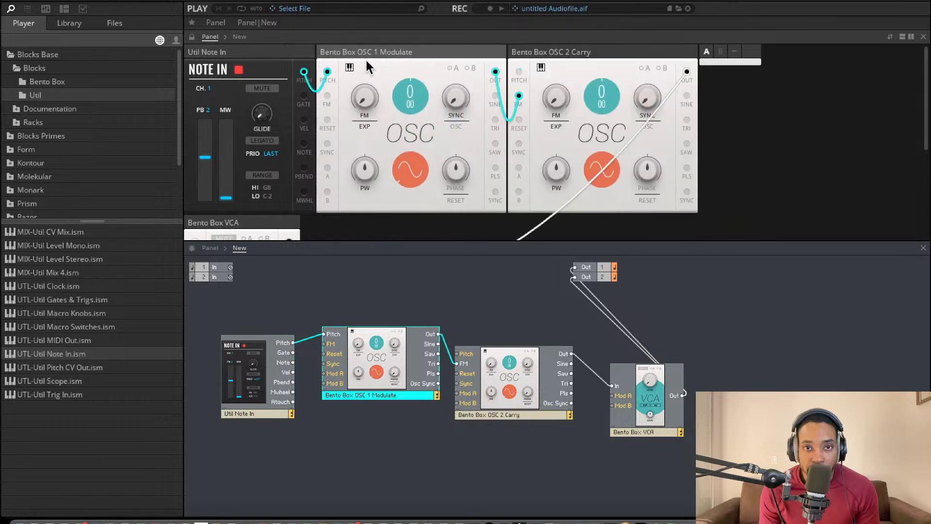
pyautogui.scroll(-1, 291, 146)
pyautogui.moveTo(802, 46); pyautogui.dragTo(781, 46)
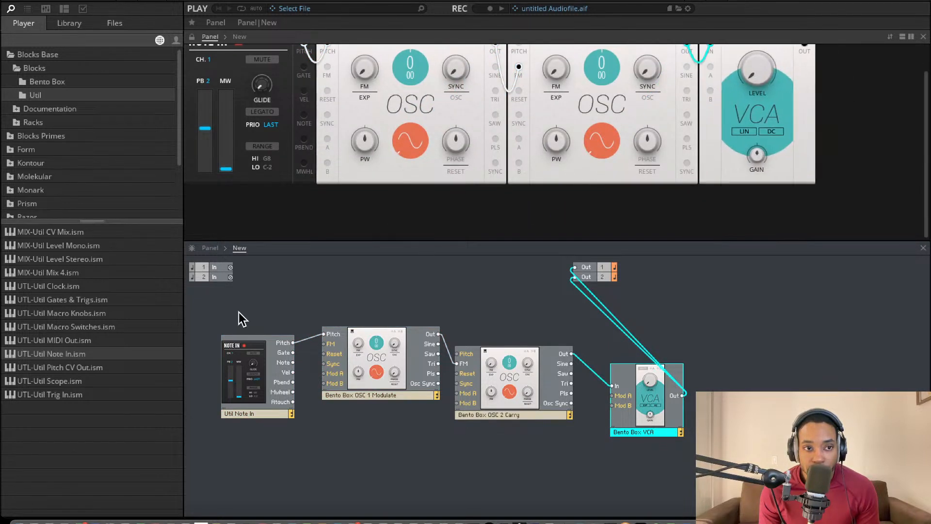
# Step: Add a Util Scope block, place it after the VCA on the panel, and turn down the VCA's Level
pyautogui.doubleClick(57, 382)
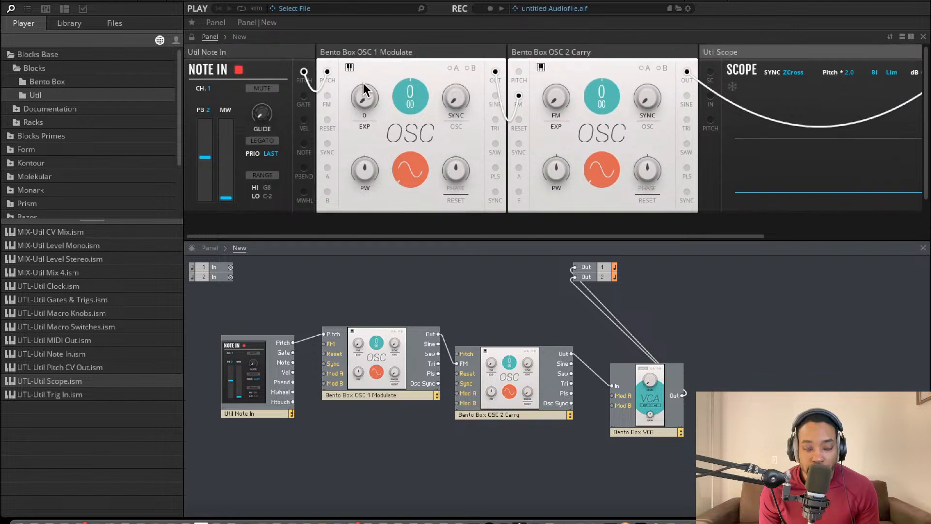
pyautogui.hscroll(5, 525, 83)
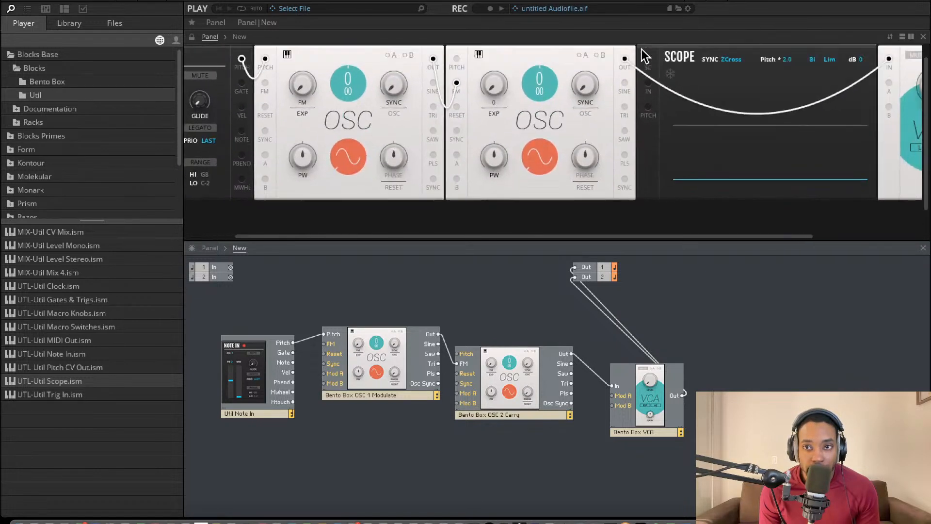
pyautogui.moveTo(814, 50); pyautogui.dragTo(633, 7)
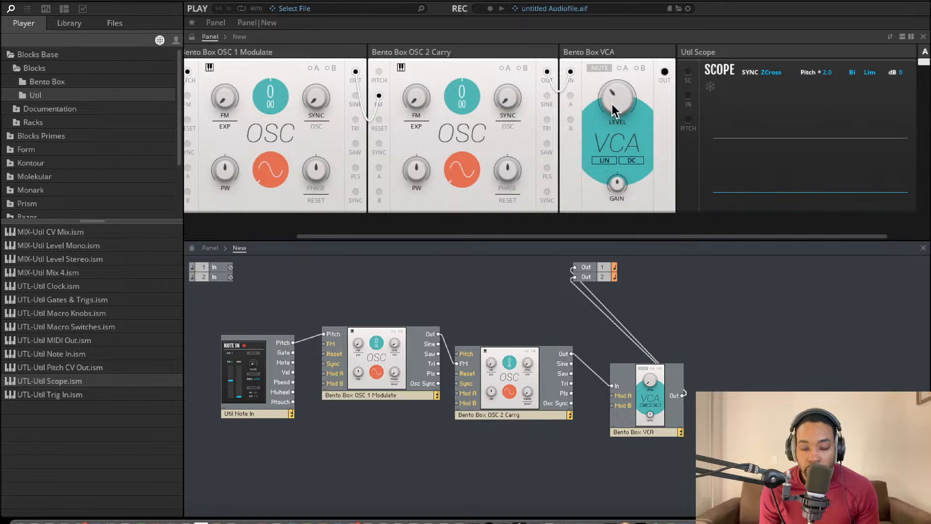
pyautogui.moveTo(612, 104); pyautogui.dragTo(574, 150)
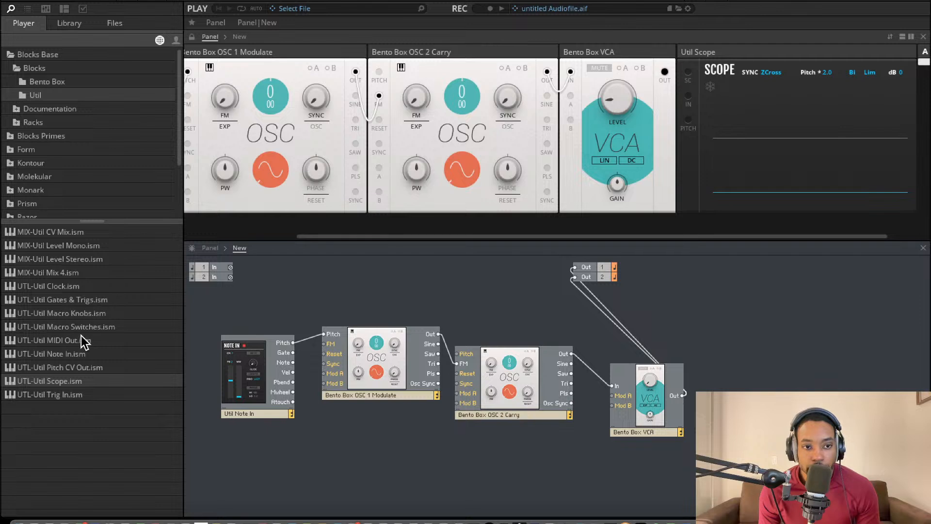
# Step: Add a Bento ADSR Envelope, connect its Out to the VCA's Mod A, and feed its Gate from the Note In's Gate
pyautogui.click(47, 81)
pyautogui.moveTo(114, 287); pyautogui.dragTo(612, 395)
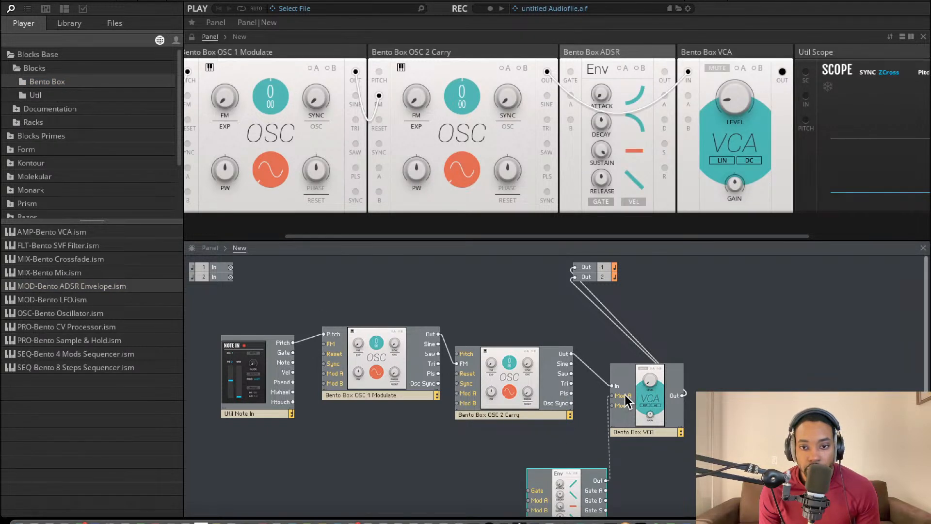
pyautogui.moveTo(529, 490); pyautogui.dragTo(293, 353)
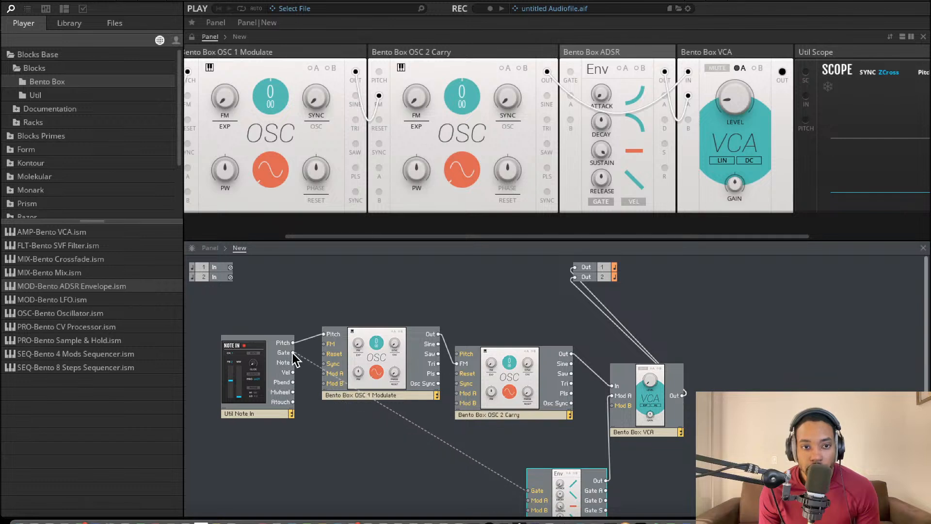
# Step: Raise the VCA's Level slightly and give it a strong positive modulation amount from input A
pyautogui.moveTo(730, 98); pyautogui.dragTo(738, 65)
pyautogui.click(738, 68)
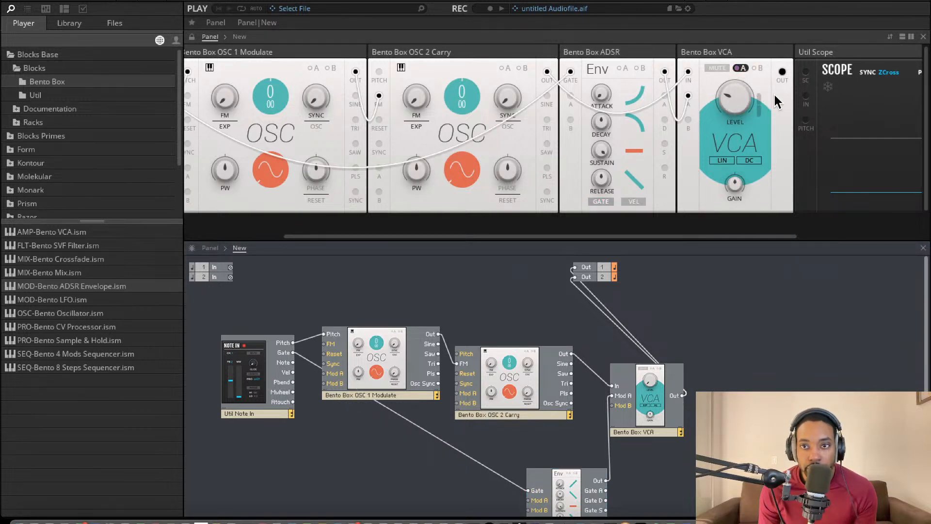
pyautogui.moveTo(760, 106); pyautogui.dragTo(761, 27)
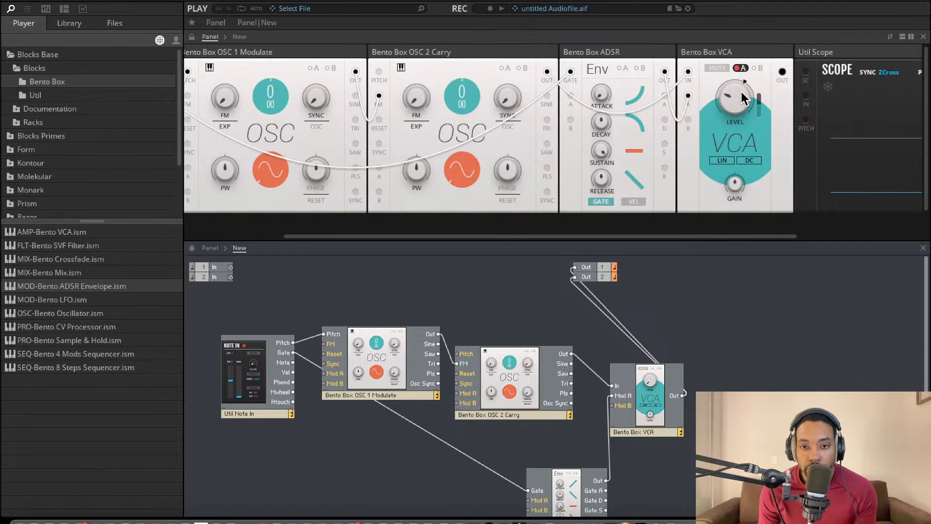
pyautogui.moveTo(737, 67); pyautogui.dragTo(728, 98)
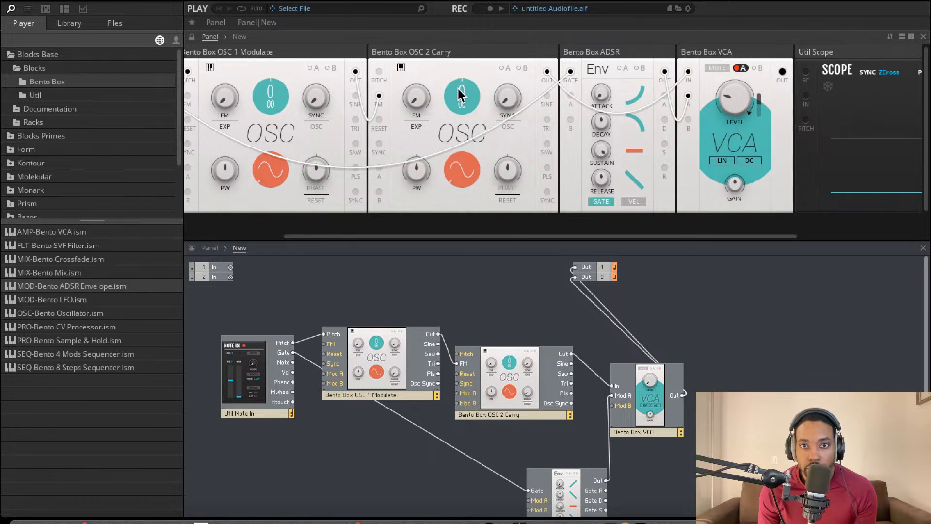
# Step: Try the carrier oscillator's tuning at 8, 6 and -2 semitones
pyautogui.scroll(-1, 467, 57)
pyautogui.moveTo(459, 91); pyautogui.dragTo(466, 45)
pyautogui.scroll(1, 457, 86)
pyautogui.scroll(1, 572, 96)
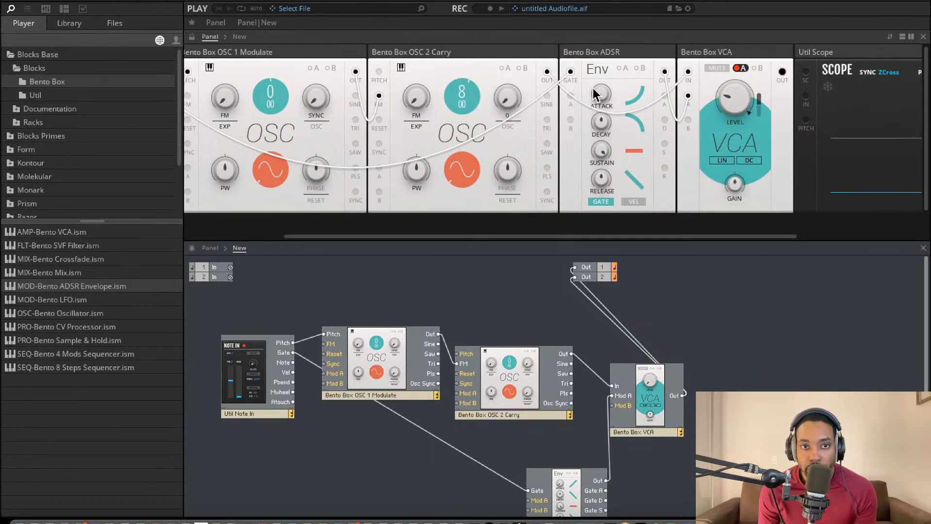
pyautogui.scroll(-1, 601, 94)
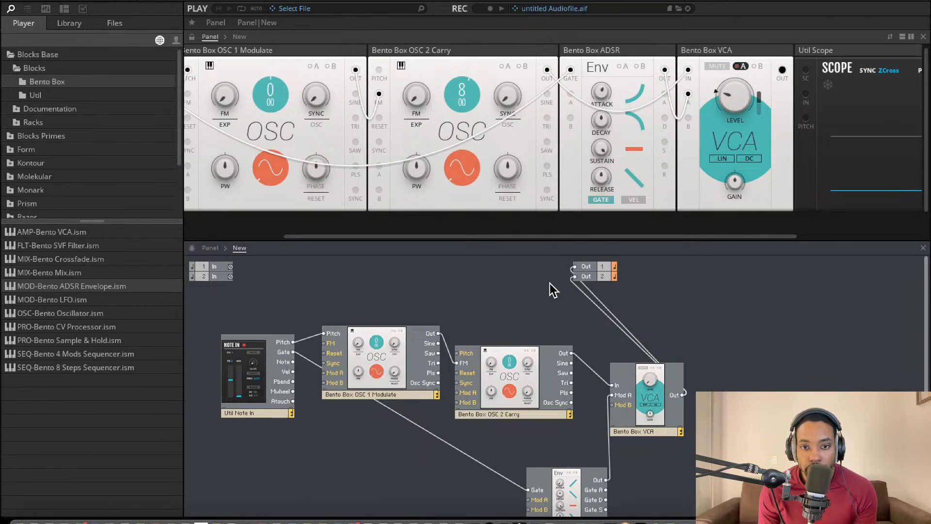
pyautogui.scroll(-1, 471, 105)
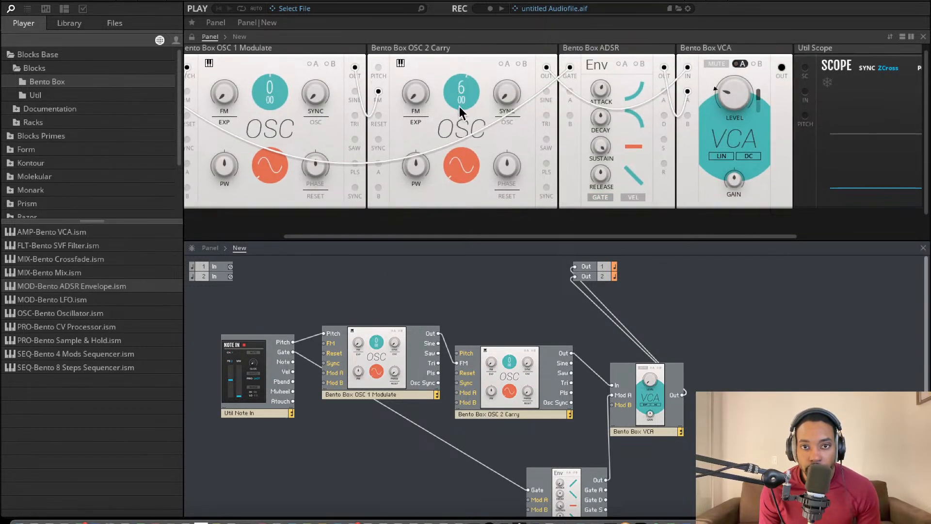
pyautogui.moveTo(459, 106); pyautogui.dragTo(459, 145)
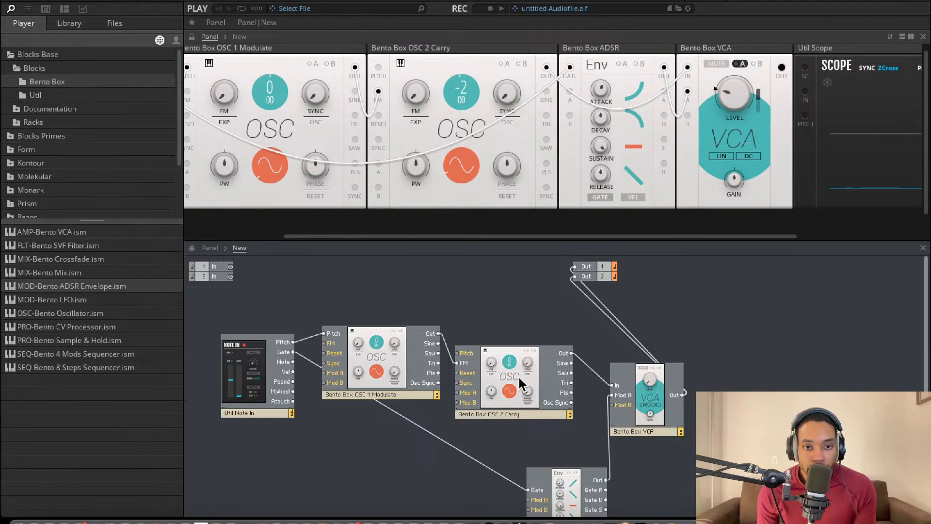
# Step: Shift the modulator up beside the Note In block, tune the carrier to 13 semitones and lower the VCA's Level
pyautogui.moveTo(359, 351)
pyautogui.mouseDown()
pyautogui.moveTo(355, 385)
pyautogui.moveTo(365, 345)
pyautogui.mouseUp()
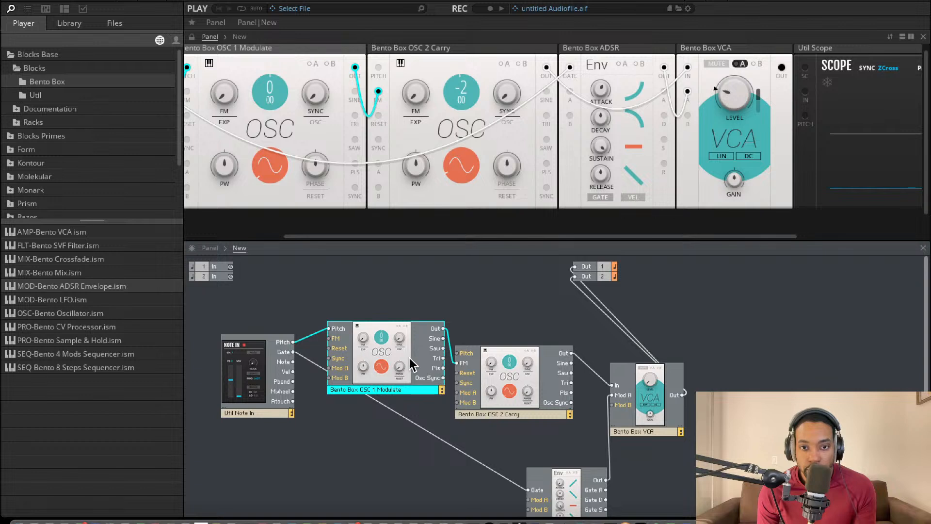
pyautogui.moveTo(436, 339); pyautogui.dragTo(420, 329)
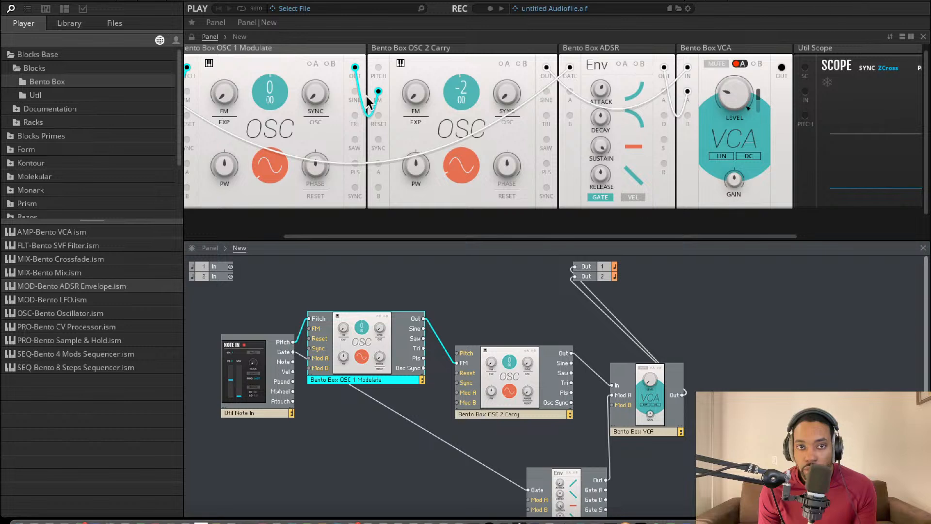
pyautogui.moveTo(462, 92); pyautogui.dragTo(469, 5)
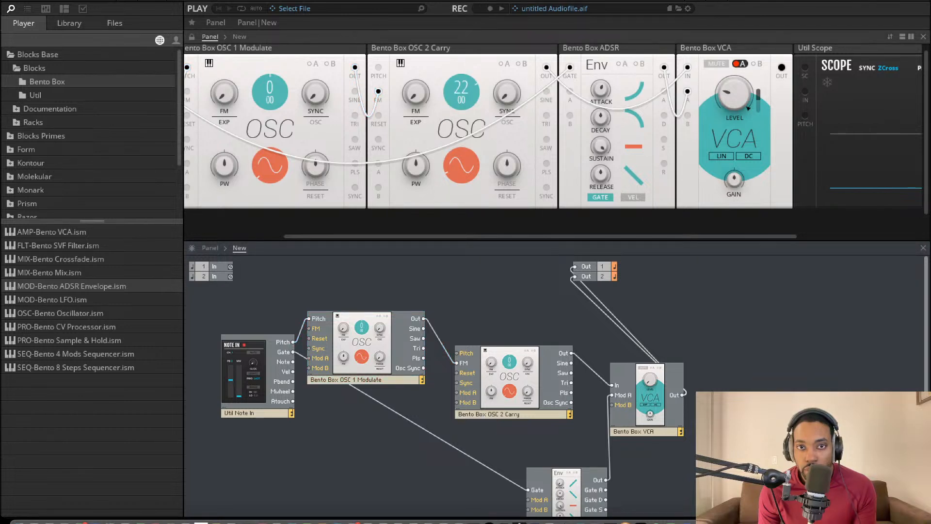
pyautogui.moveTo(461, 88); pyautogui.dragTo(460, 111)
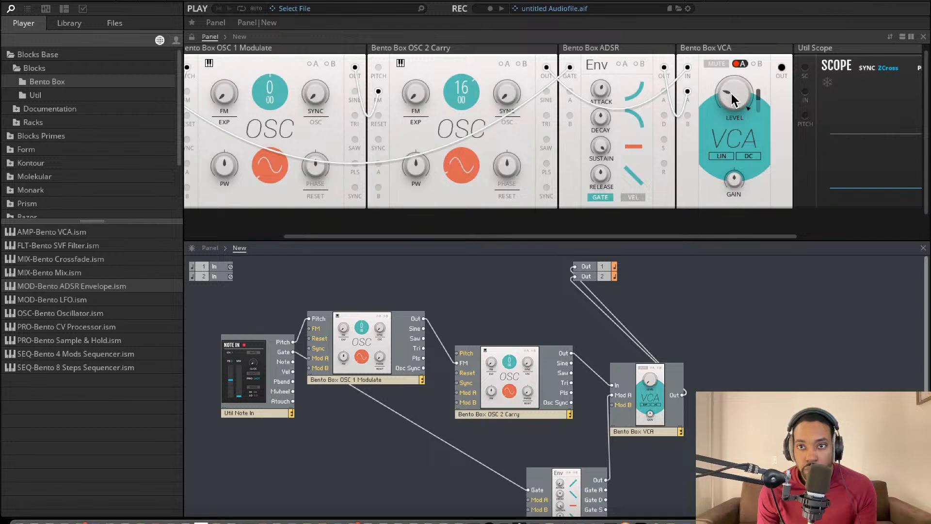
pyautogui.moveTo(731, 95)
pyautogui.mouseDown()
pyautogui.moveTo(728, 117)
pyautogui.moveTo(737, 95)
pyautogui.mouseUp()
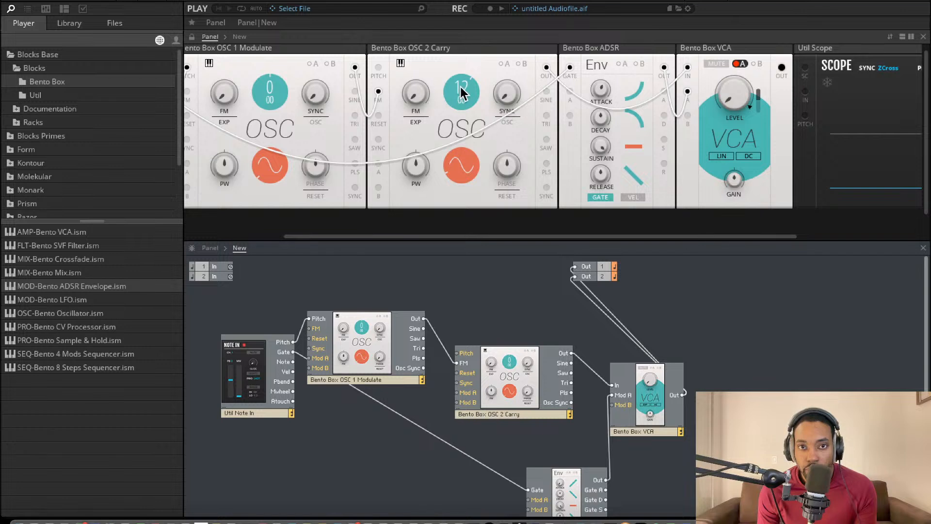
pyautogui.moveTo(461, 86); pyautogui.dragTo(462, 81)
# Step: Try a pulse wave on the modulator with its tuning at -10.89, and the carrier tuned to 18
pyautogui.moveTo(270, 90); pyautogui.dragTo(293, 2)
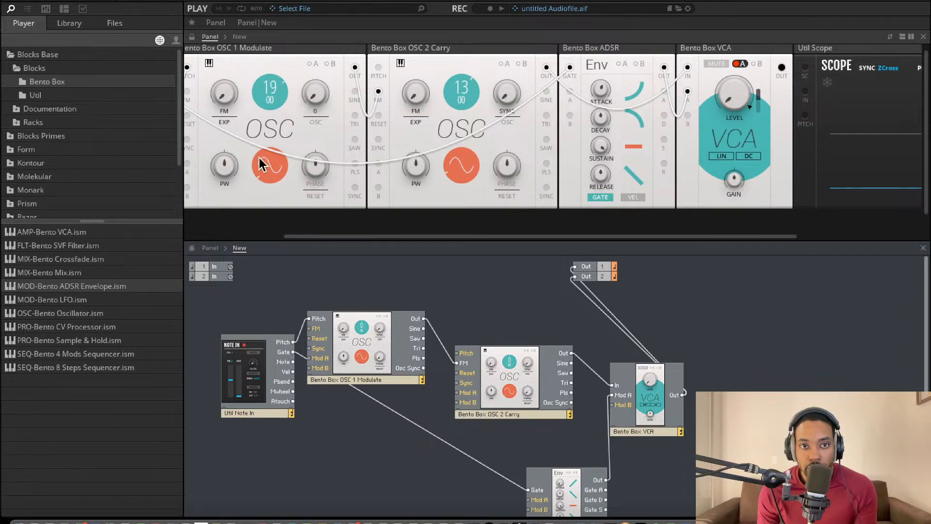
pyautogui.moveTo(259, 158); pyautogui.dragTo(301, 420)
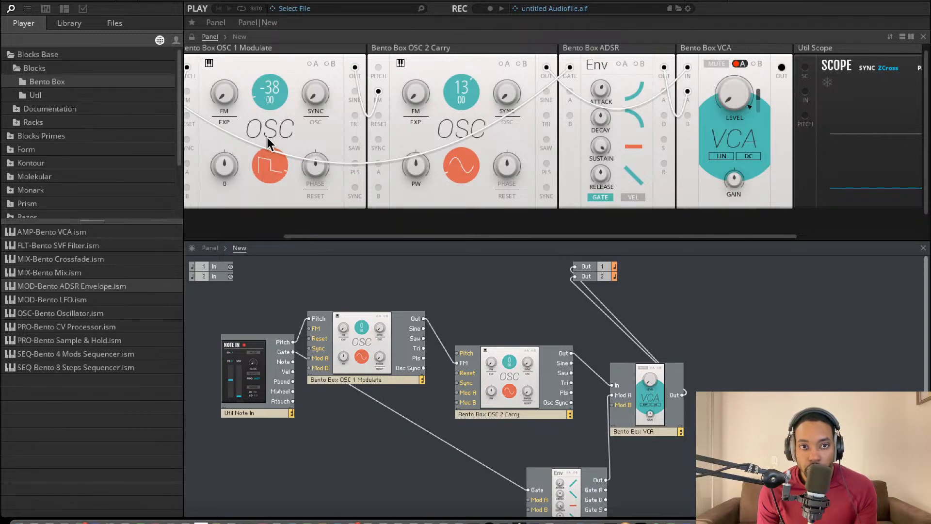
pyautogui.moveTo(451, 106); pyautogui.dragTo(450, 56)
pyautogui.moveTo(266, 92); pyautogui.dragTo(291, 1)
pyautogui.moveTo(264, 79); pyautogui.dragTo(271, 0)
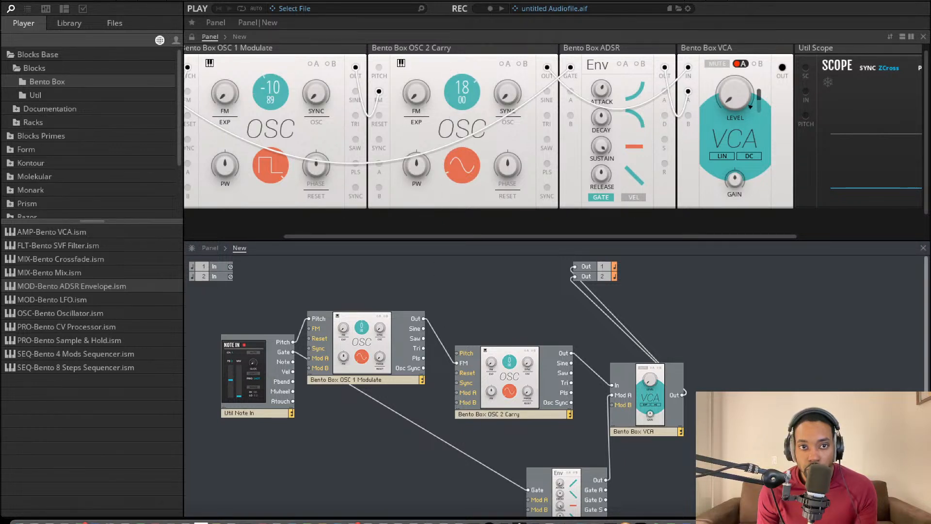
# Step: Set the envelope's Decay to 1.84 ms with a lower Sustain, and connect the VCA's Out to the Scope's In
pyautogui.moveTo(599, 92)
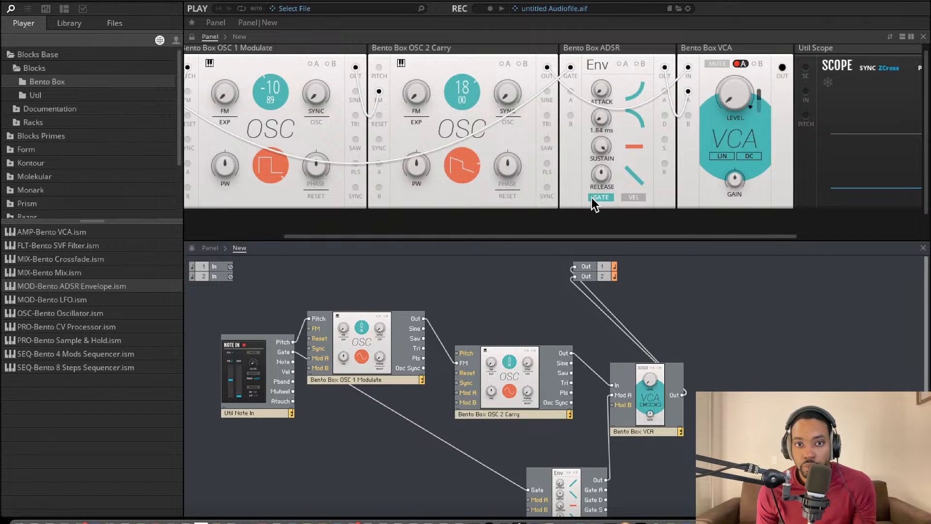
pyautogui.moveTo(603, 156); pyautogui.dragTo(601, 224)
pyautogui.moveTo(728, 421); pyautogui.dragTo(683, 396)
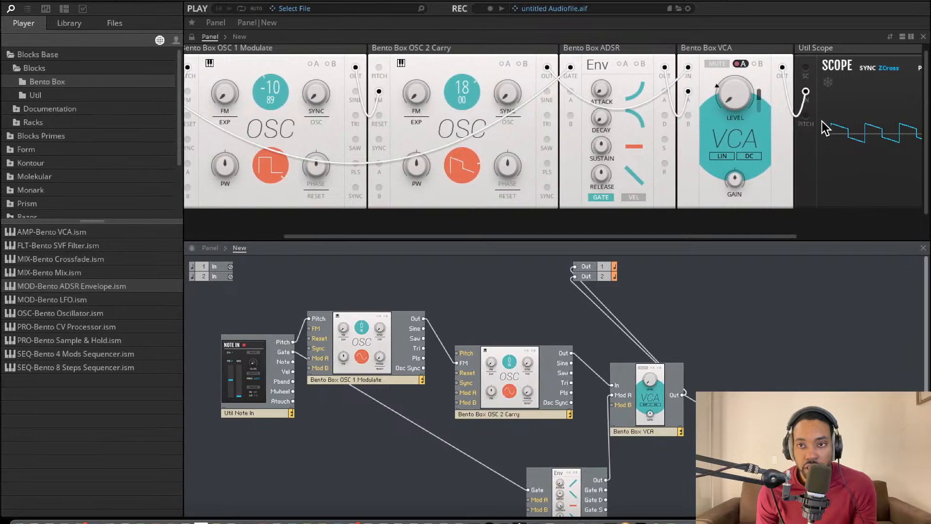
# Step: Set the modulator to a sine wave tuned to -37.89, and the carrier to a pulse wave with its tuning reset to 0
pyautogui.click(261, 165)
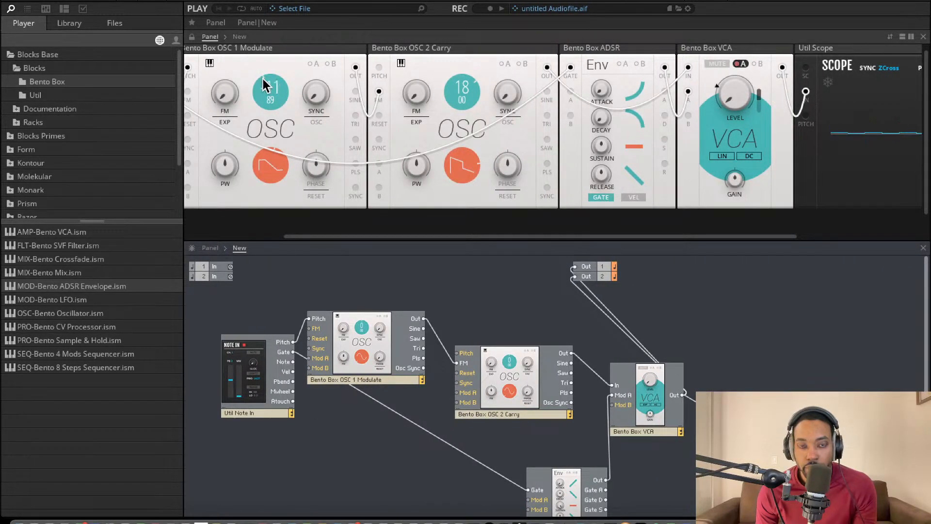
pyautogui.moveTo(263, 78); pyautogui.dragTo(254, 232)
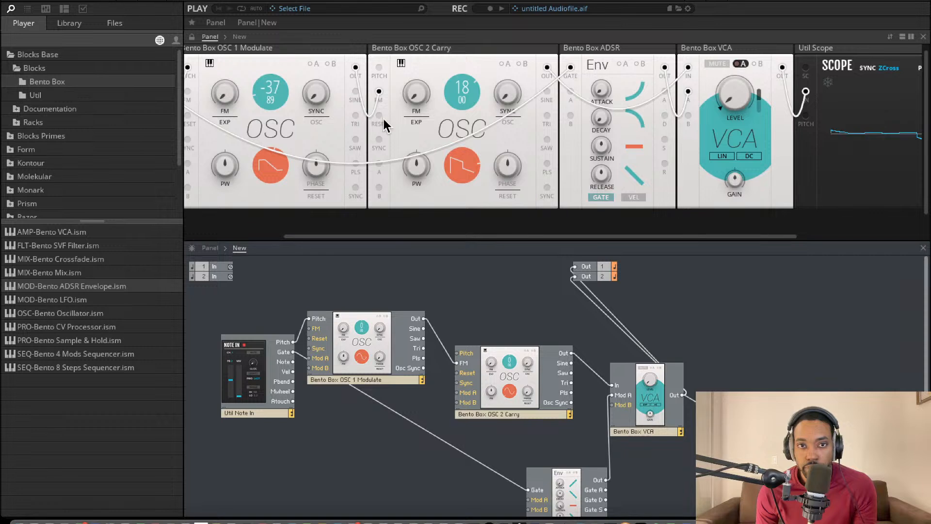
pyautogui.doubleClick(458, 80)
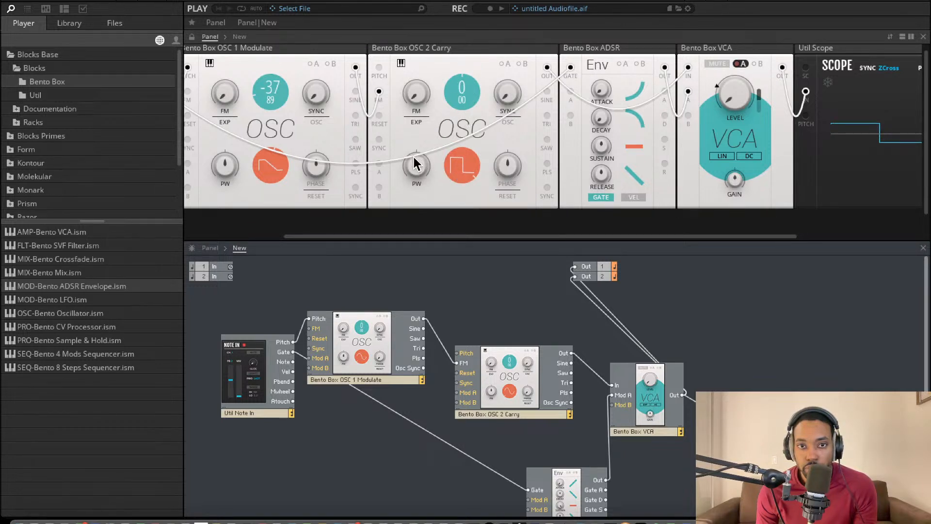
pyautogui.click(269, 165)
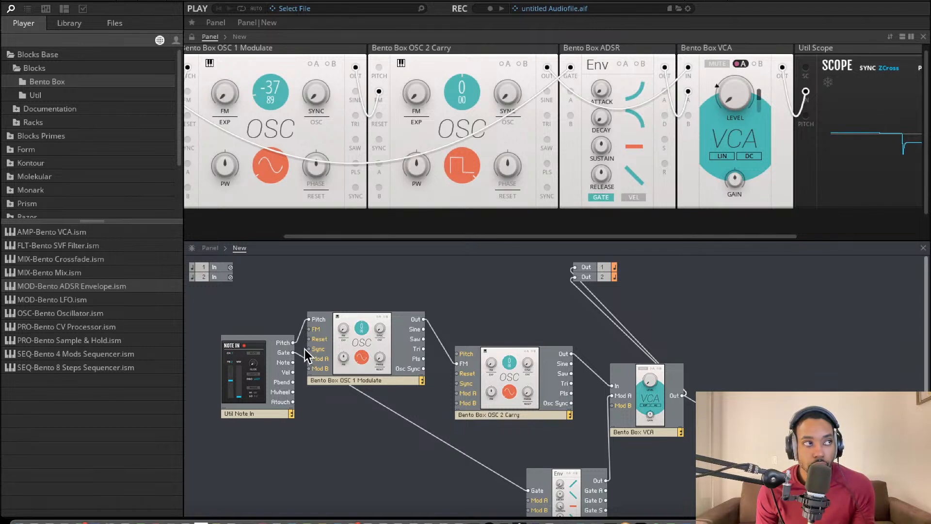
# Step: Move the modulator down to clear space and connect the Note In's Pitch output to the carrier's Pitch input
pyautogui.moveTo(306, 349); pyautogui.dragTo(309, 358)
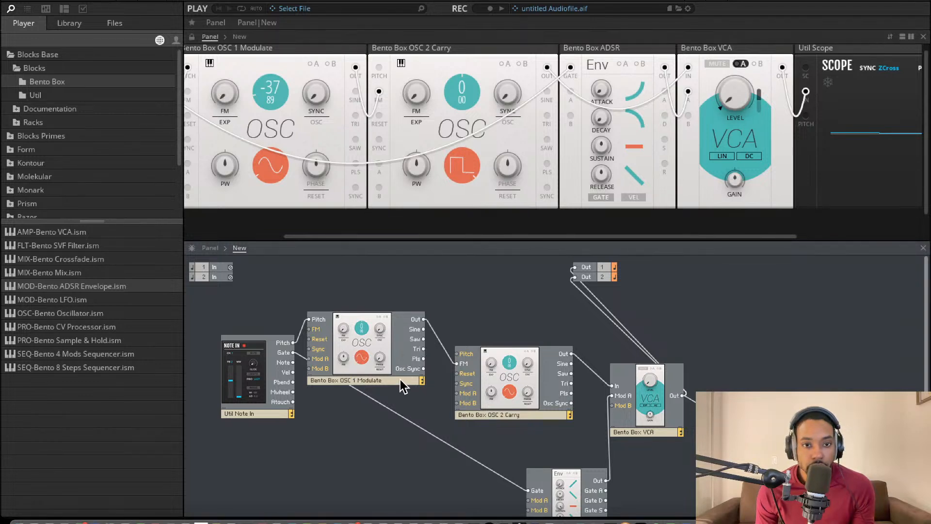
pyautogui.moveTo(385, 372); pyautogui.dragTo(392, 430)
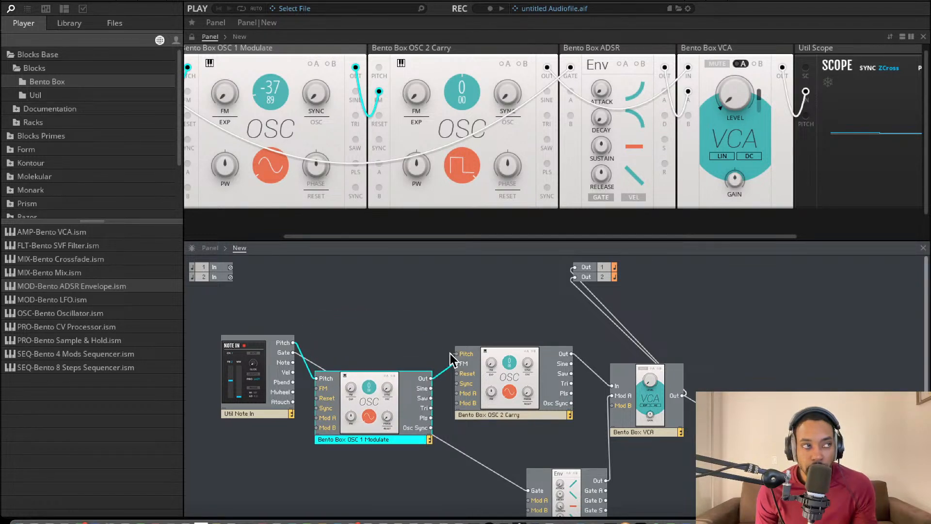
pyautogui.moveTo(449, 353); pyautogui.dragTo(286, 342)
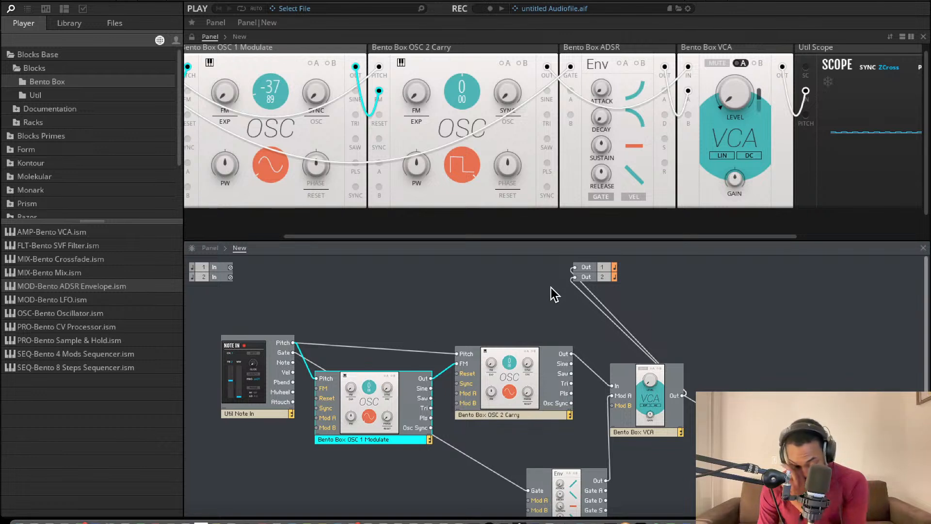
# Step: Rearrange the structure so the modulator sits above the Note In's Pitch wire and the carrier sits slightly closer beneath it
pyautogui.moveTo(383, 414); pyautogui.dragTo(385, 315)
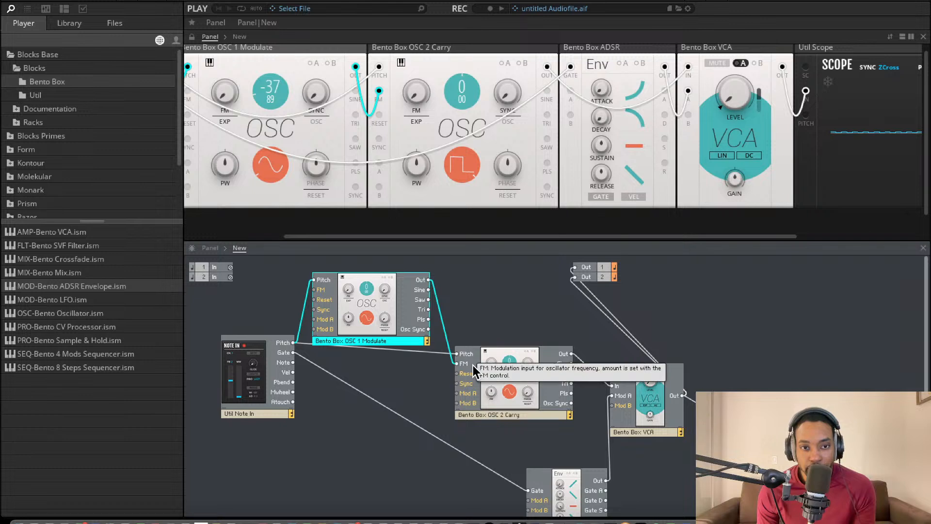
pyautogui.moveTo(513, 372); pyautogui.dragTo(496, 379)
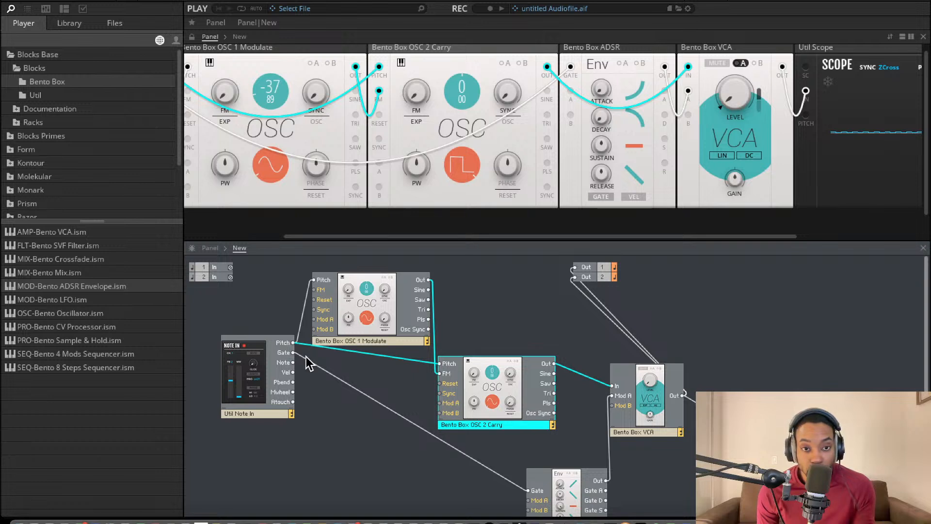
# Step: Set the modulator to a sawtooth wave tuned to 2.89 and raise the carrier's FM amount to 19.1
pyautogui.click(287, 159)
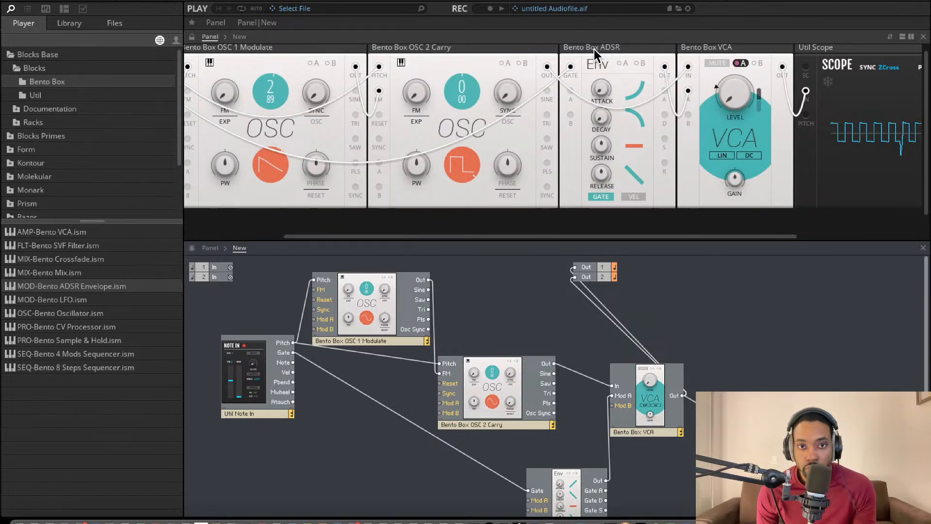
pyautogui.moveTo(594, 48)
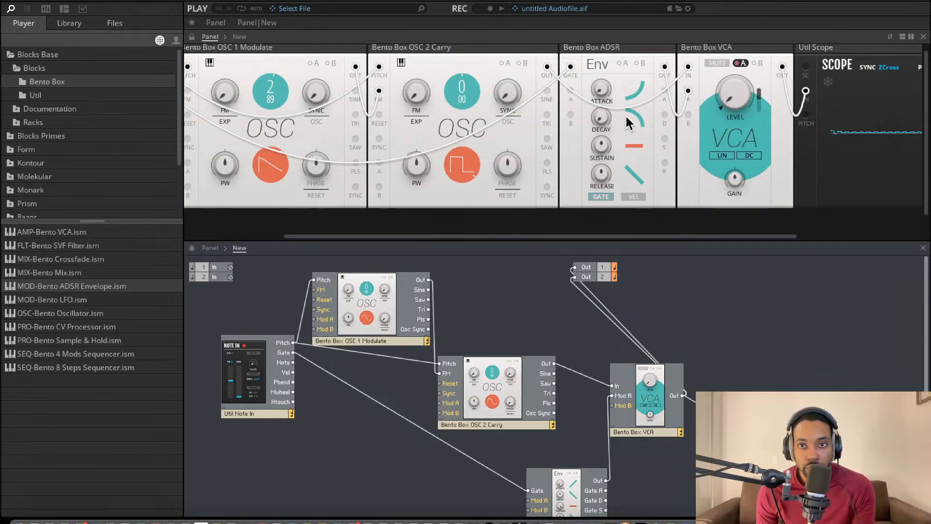
pyautogui.doubleClick(461, 81)
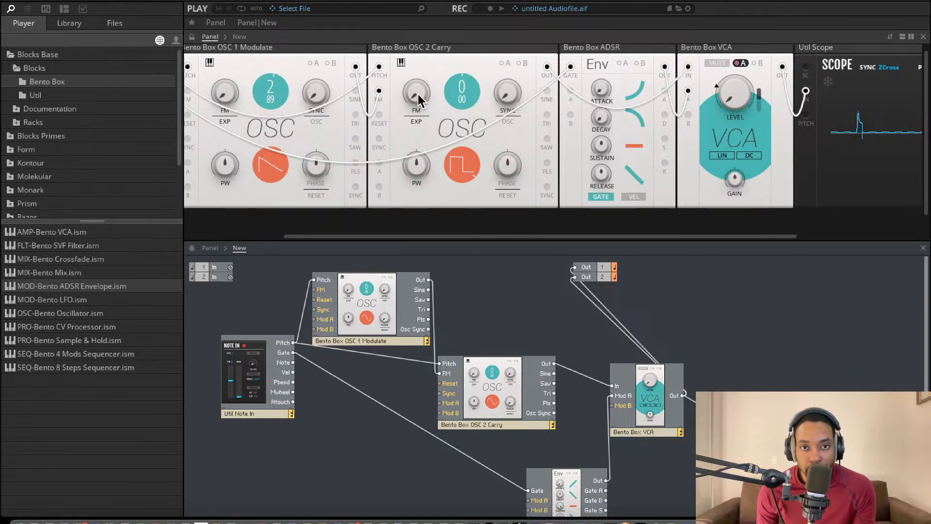
pyautogui.moveTo(418, 94); pyautogui.dragTo(410, 1)
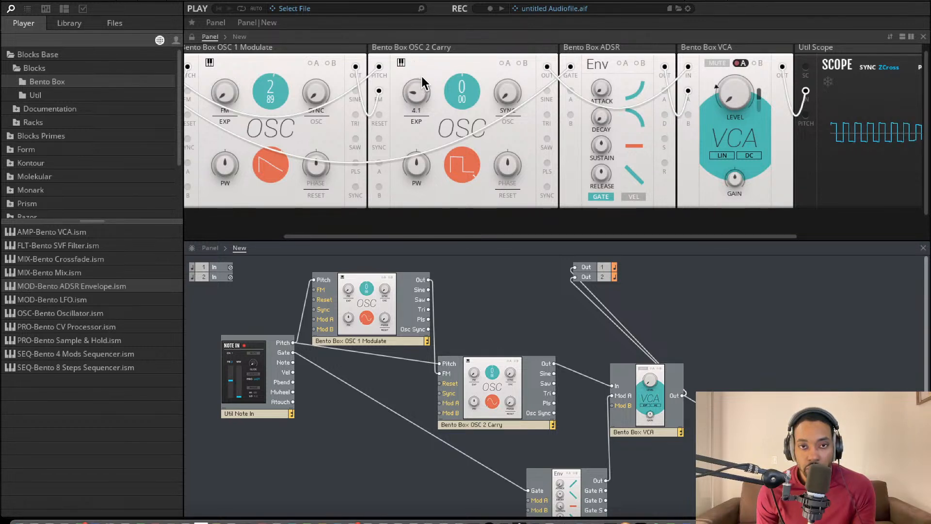
pyautogui.moveTo(421, 77); pyautogui.dragTo(421, 63)
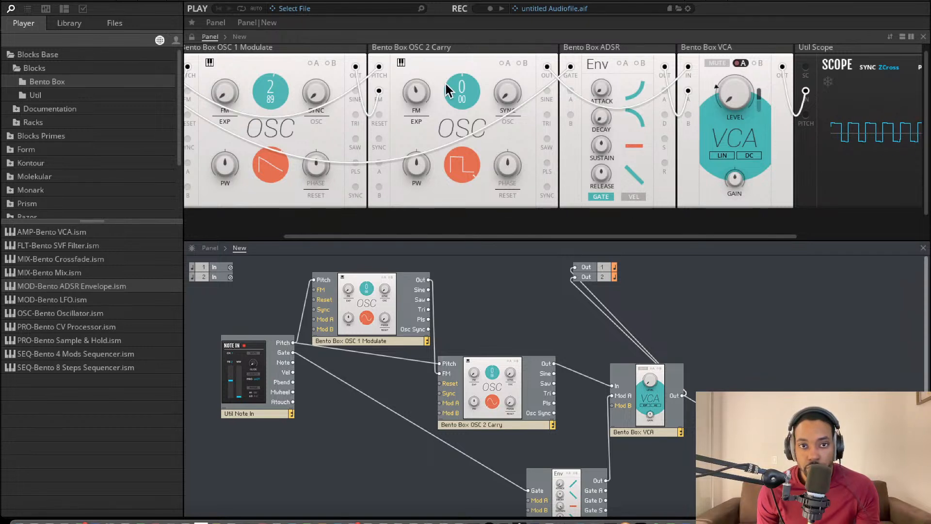
pyautogui.moveTo(418, 95)
pyautogui.mouseDown()
pyautogui.moveTo(422, 79)
pyautogui.moveTo(421, 94)
pyautogui.mouseUp()
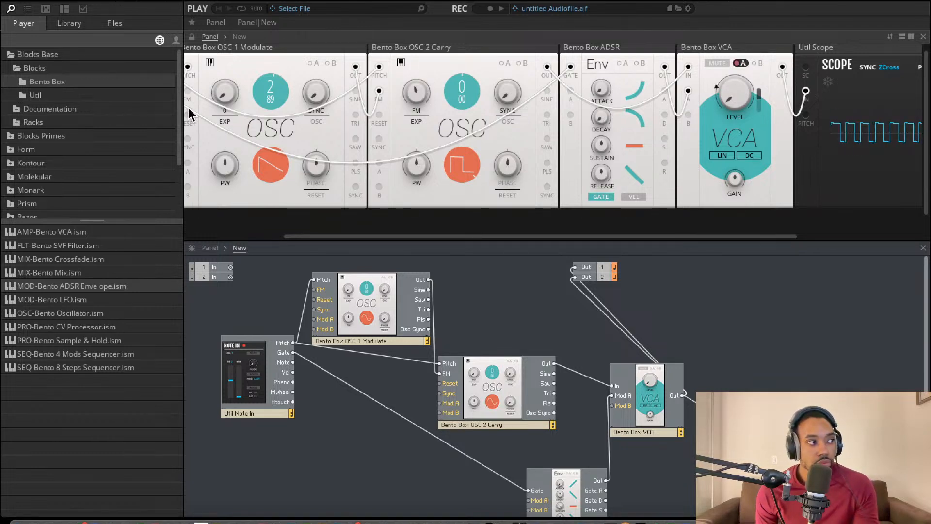
# Step: Look through the library's Util, Bento Box, Racks, Blocks Primes and Form folders for an effect block to add
pyautogui.scroll(-1, 192, 109)
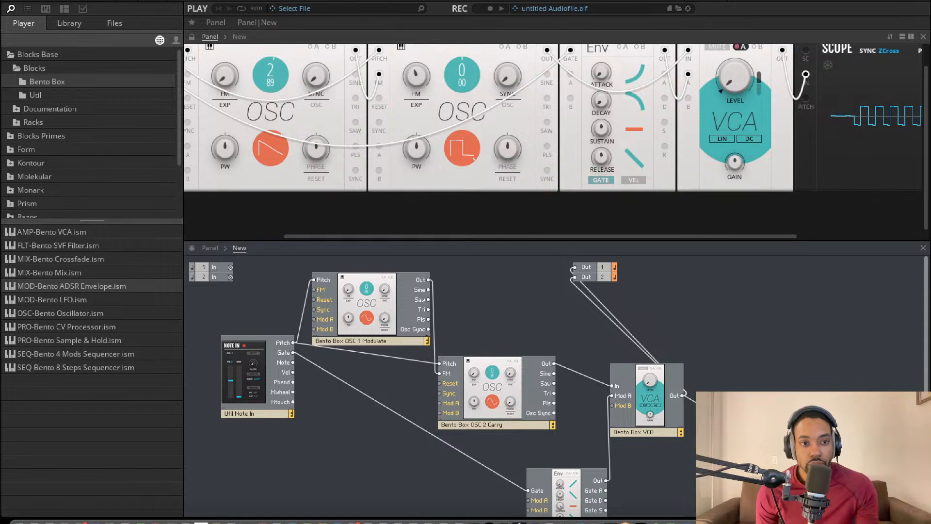
pyautogui.click(48, 96)
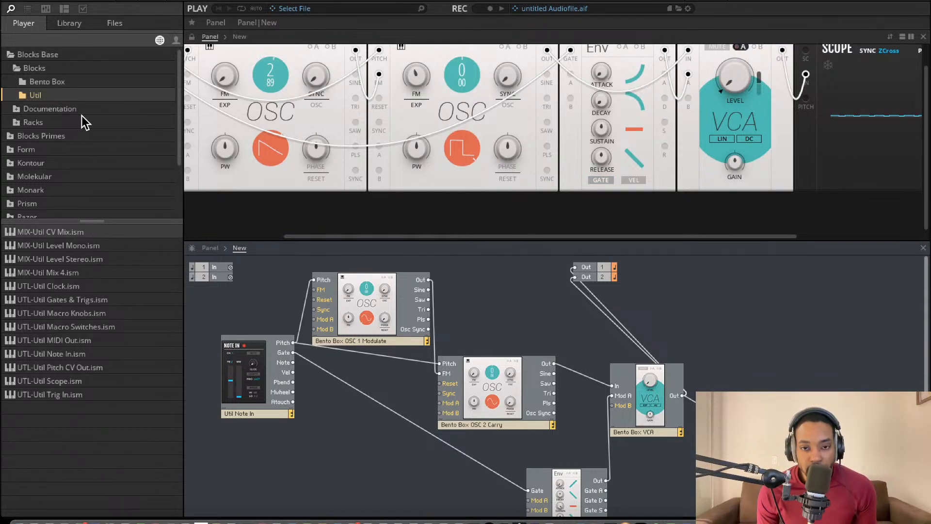
pyautogui.scroll(-2, 354, 366)
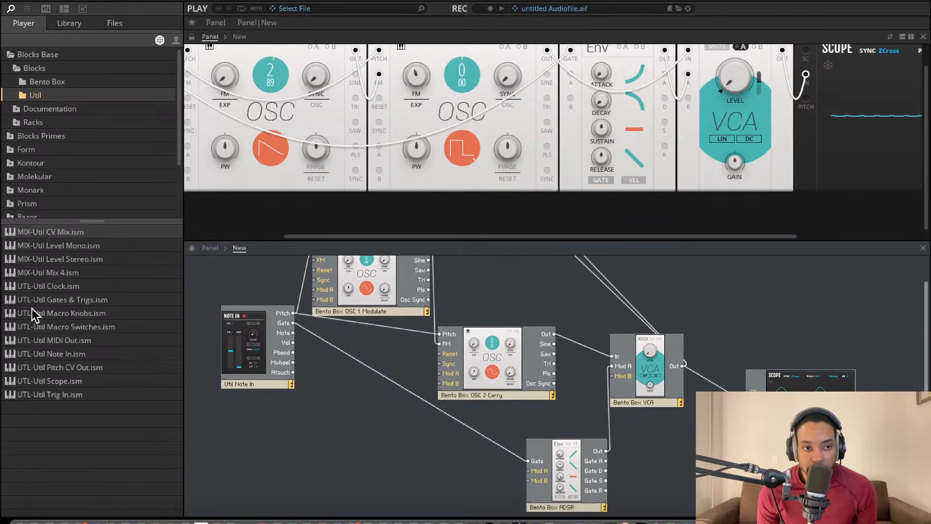
pyautogui.click(47, 81)
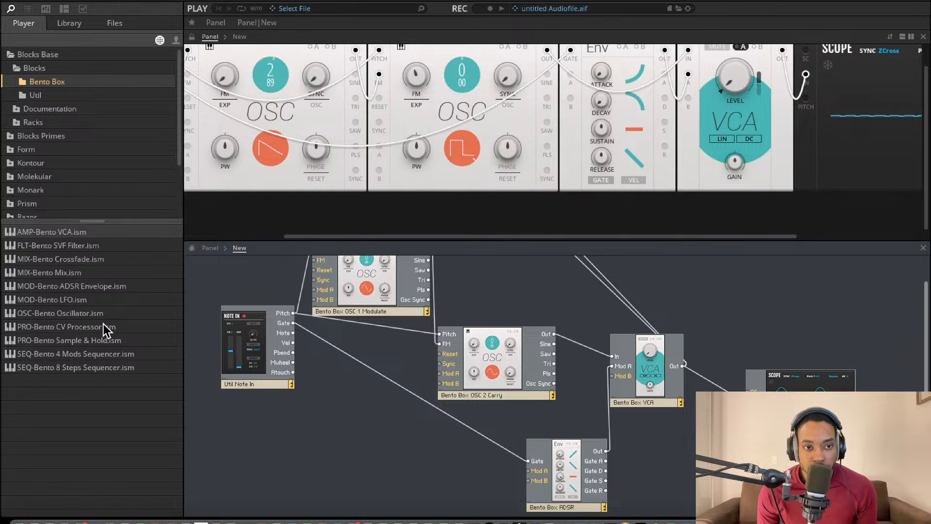
pyautogui.click(41, 95)
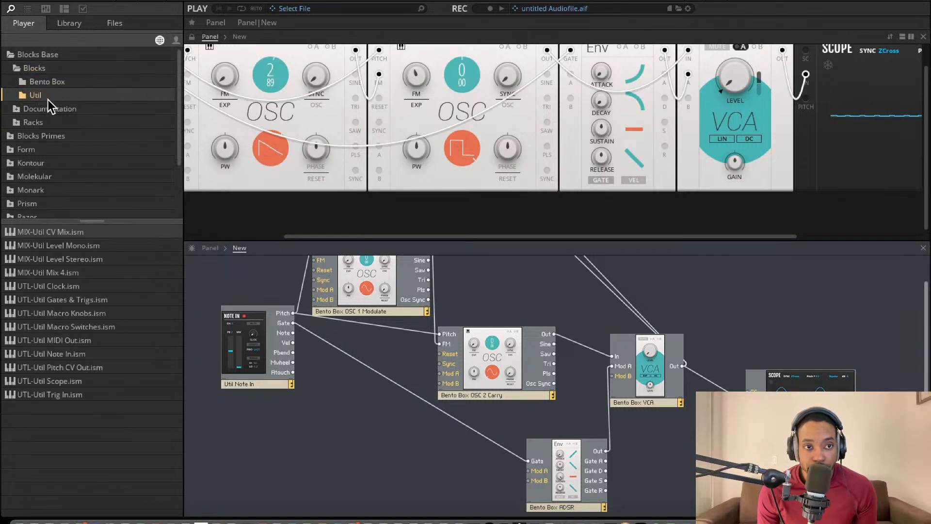
pyautogui.scroll(-3, 56, 186)
pyautogui.click(18, 85)
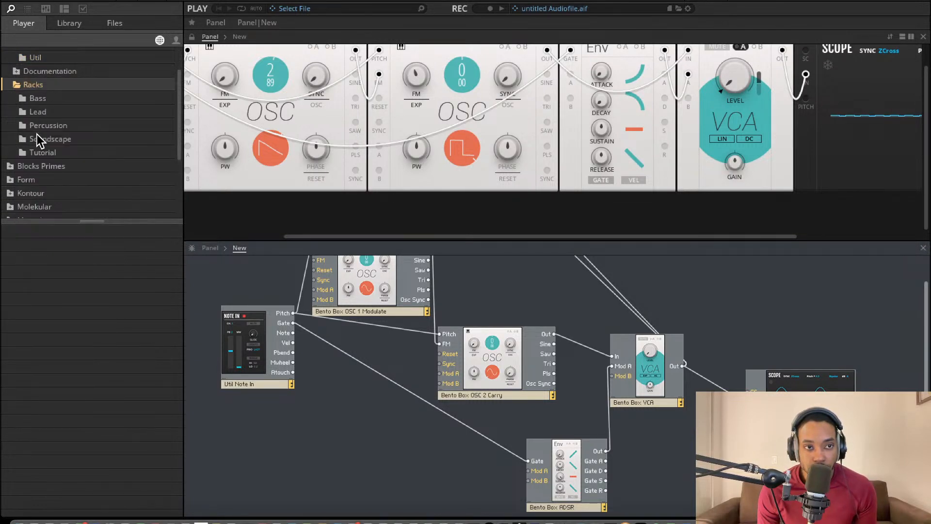
pyautogui.scroll(-4, 36, 134)
pyautogui.click(11, 115)
pyautogui.scroll(-1, 27, 140)
pyautogui.click(21, 121)
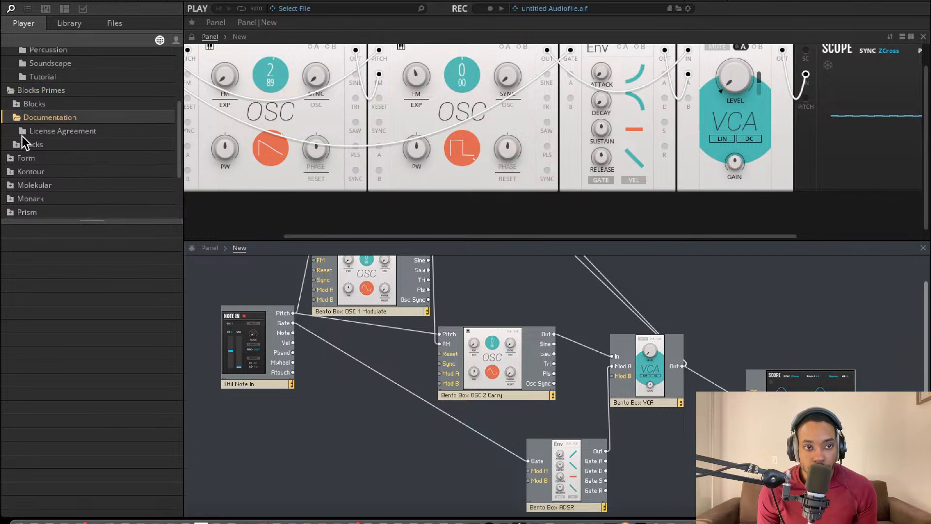
pyautogui.click(22, 134)
pyautogui.click(16, 148)
pyautogui.scroll(-7, 29, 155)
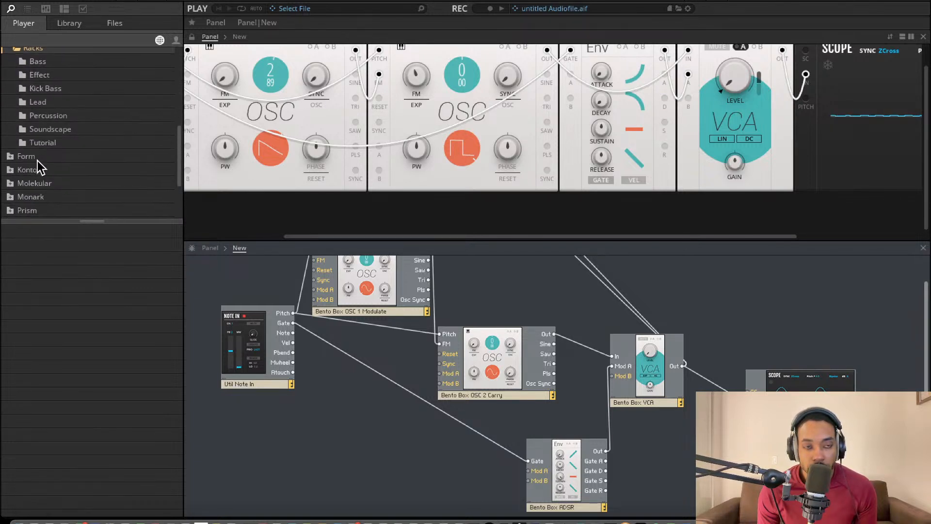
pyautogui.scroll(-2, 29, 126)
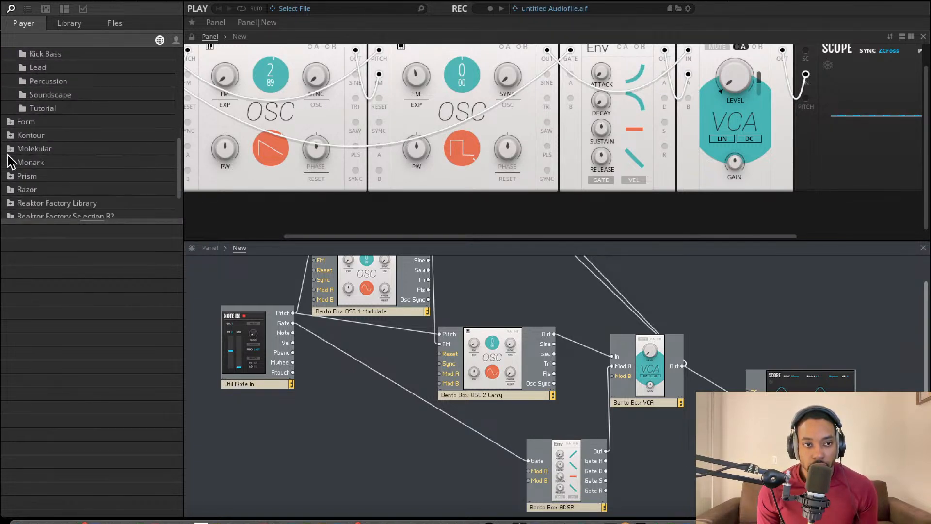
pyautogui.click(10, 178)
pyautogui.click(11, 146)
pyautogui.click(10, 136)
pyautogui.click(19, 120)
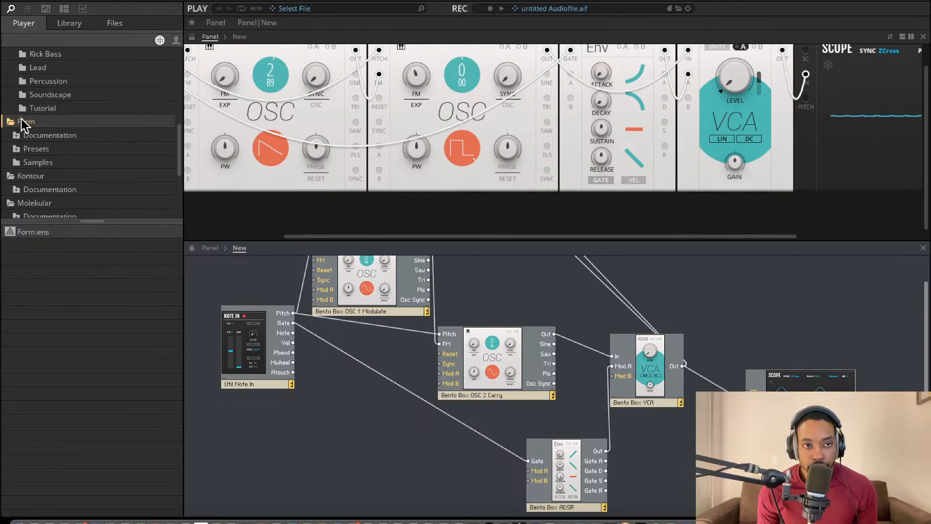
pyautogui.scroll(1, 34, 101)
pyautogui.scroll(5, 34, 107)
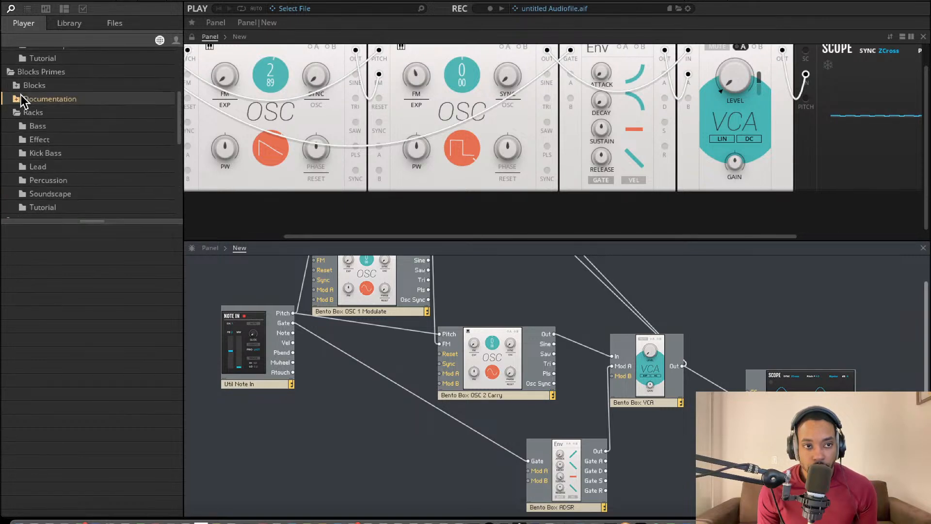
# Step: Add the Rounds Reverb block from Blocks Primes and connect the VCA's Out to its In L and In R
pyautogui.click(19, 87)
pyautogui.click(42, 181)
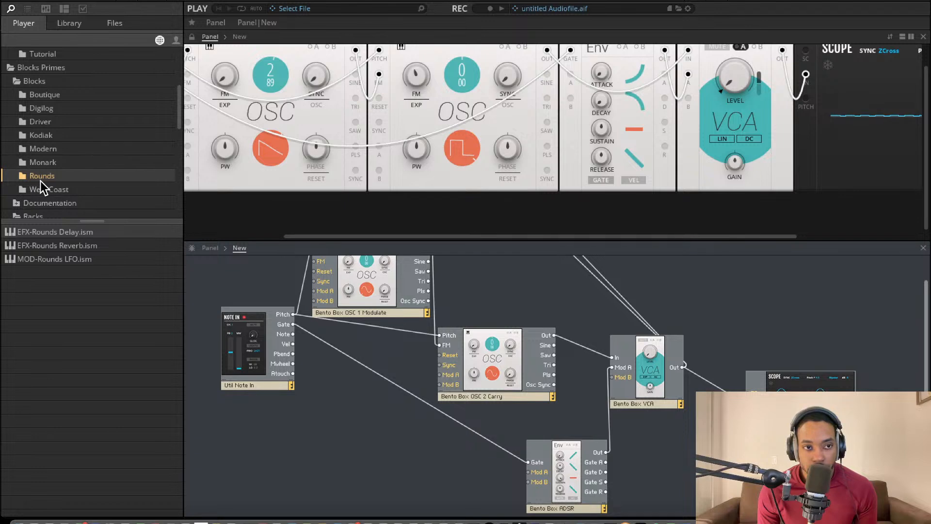
pyautogui.click(65, 245)
pyautogui.moveTo(131, 261); pyautogui.dragTo(804, 322)
pyautogui.moveTo(889, 359); pyautogui.dragTo(657, 365)
pyautogui.moveTo(704, 334); pyautogui.dragTo(655, 365)
# Step: Connect the reverb's outputs to main outputs 1 and 2, and set its Feedback to 46
pyautogui.scroll(2, 694, 311)
pyautogui.hscroll(-1, 694, 311)
pyautogui.moveTo(824, 365); pyautogui.dragTo(564, 277)
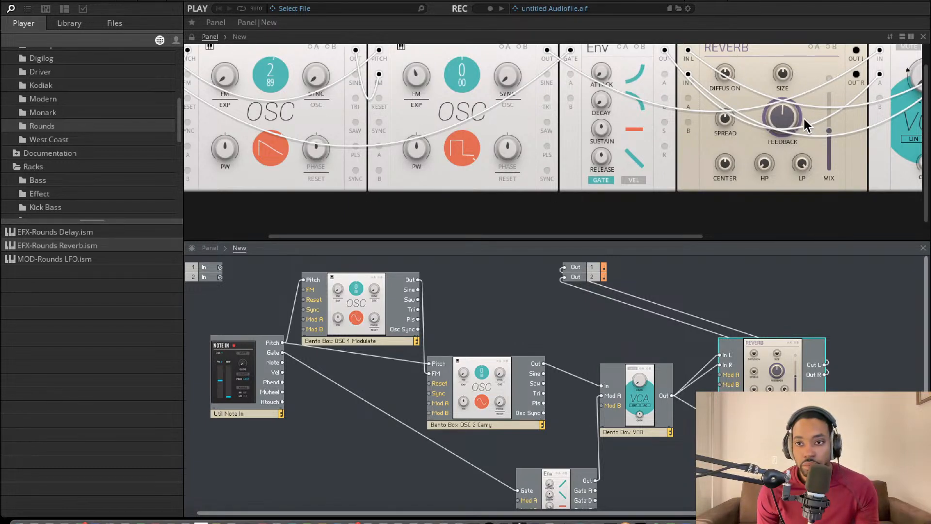
pyautogui.click(778, 125)
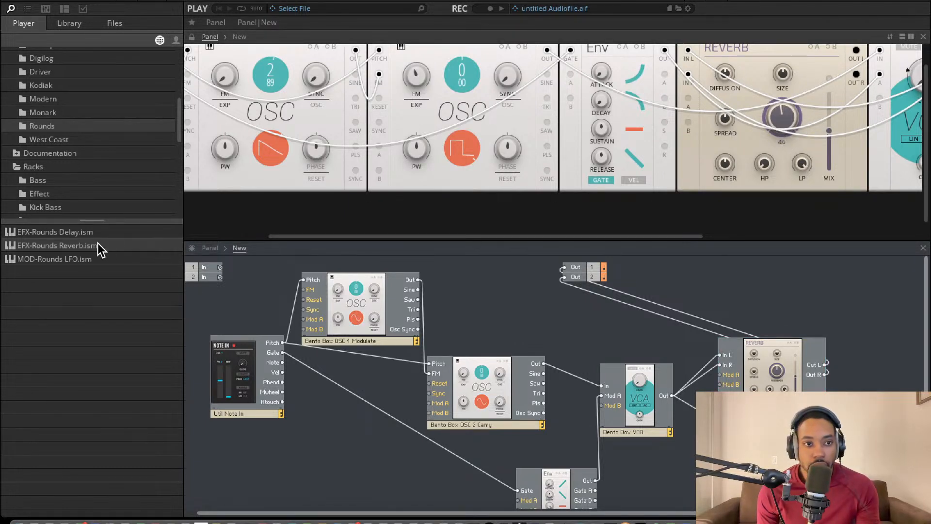
# Step: Add the Rounds Delay block after the reverb and connect the reverb's Out L and Out R to its In L and In R
pyautogui.moveTo(104, 232); pyautogui.dragTo(883, 357)
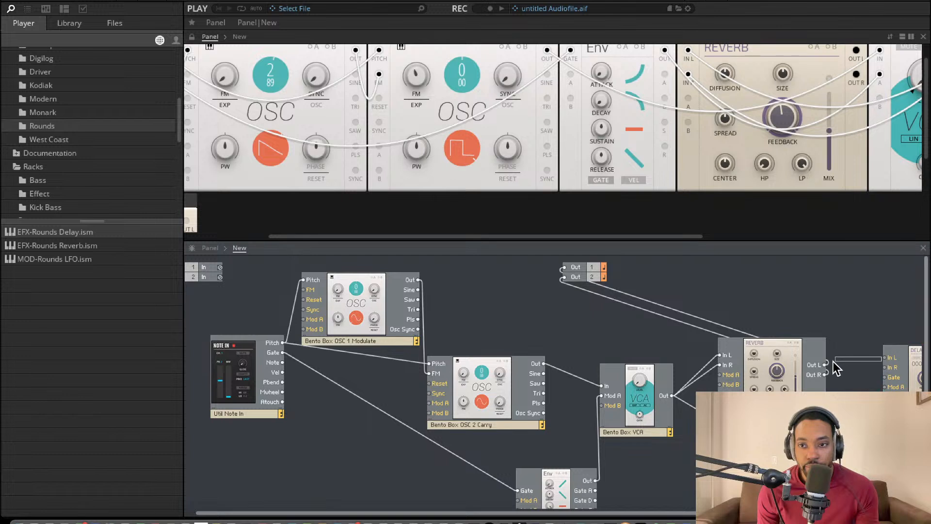
pyautogui.moveTo(815, 364); pyautogui.dragTo(816, 365)
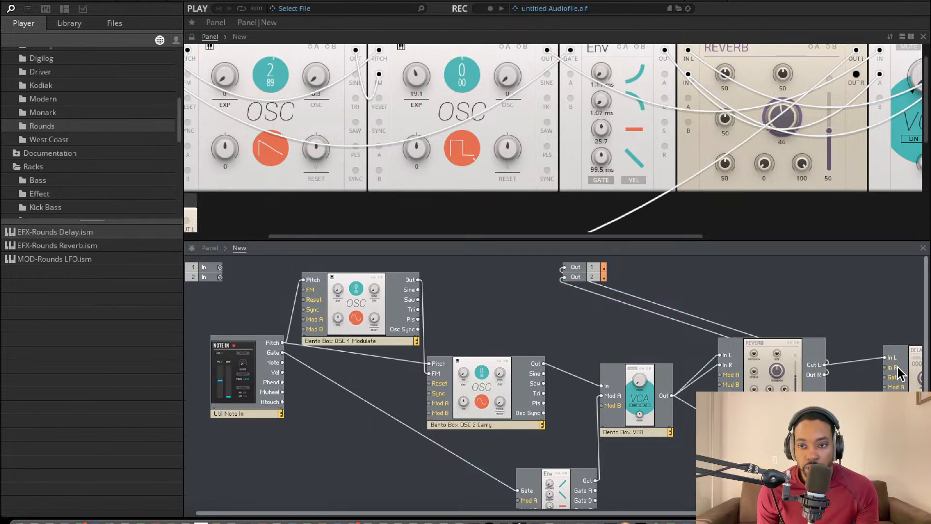
pyautogui.moveTo(895, 368); pyautogui.dragTo(824, 374)
# Step: Connect the delay's Out L and Out R to main outputs 1 and 2
pyautogui.hscroll(3, 880, 324)
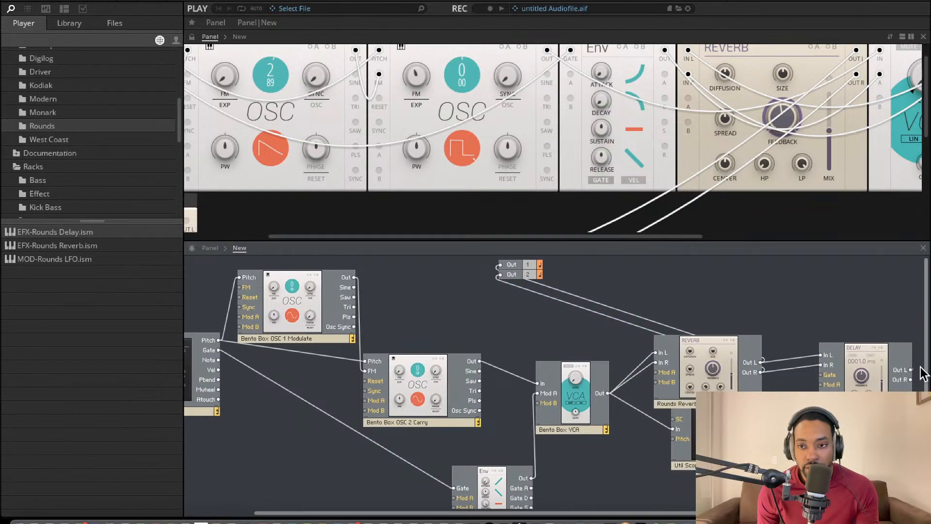
pyautogui.moveTo(910, 369); pyautogui.dragTo(498, 266)
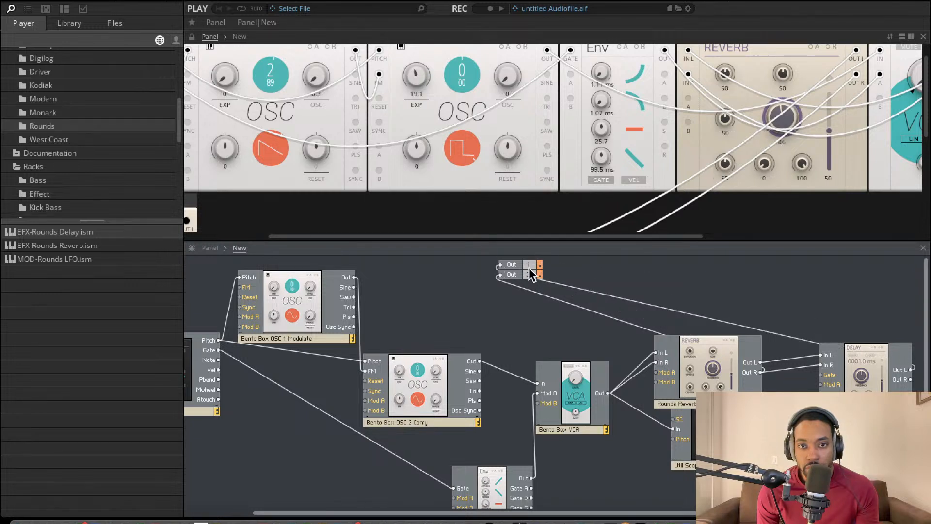
pyautogui.moveTo(911, 380); pyautogui.dragTo(493, 275)
# Step: Lower the reverb's Feedback to 0.2
pyautogui.hscroll(3, 645, 78)
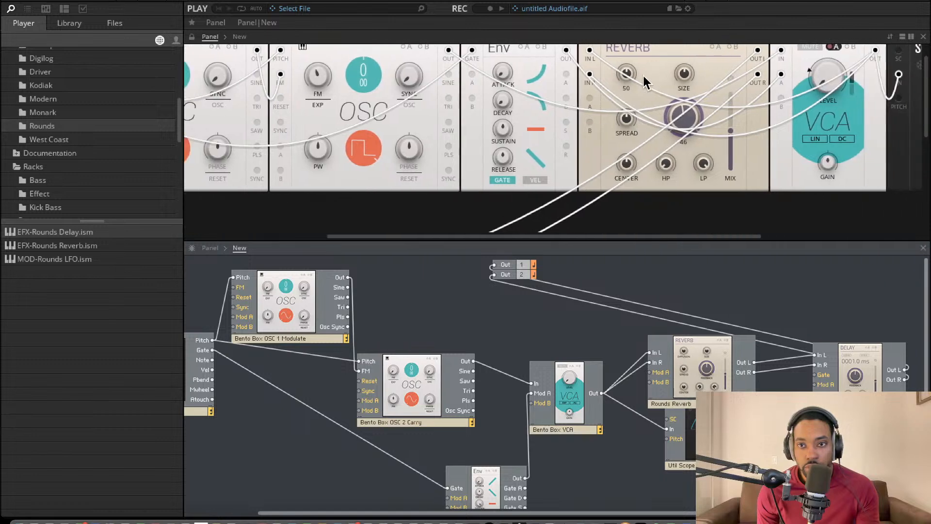
pyautogui.hscroll(3, 644, 78)
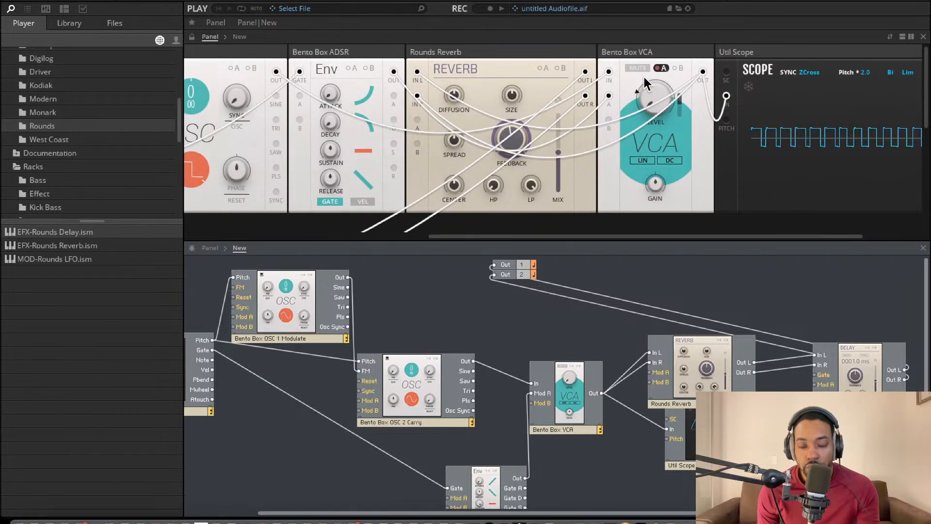
pyautogui.hscroll(-3, 493, 200)
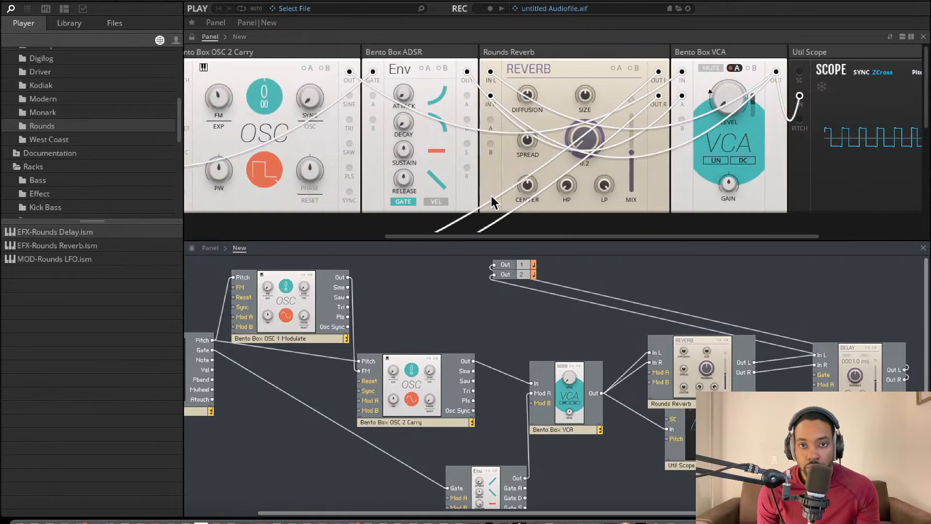
# Step: Set the Rounds Delay's Feedback to 2.3 and LP to 31.2, and lower its Mix close to the minimum
pyautogui.hscroll(-3, 492, 200)
pyautogui.scroll(-5, 453, 165)
pyautogui.hscroll(-5, 451, 160)
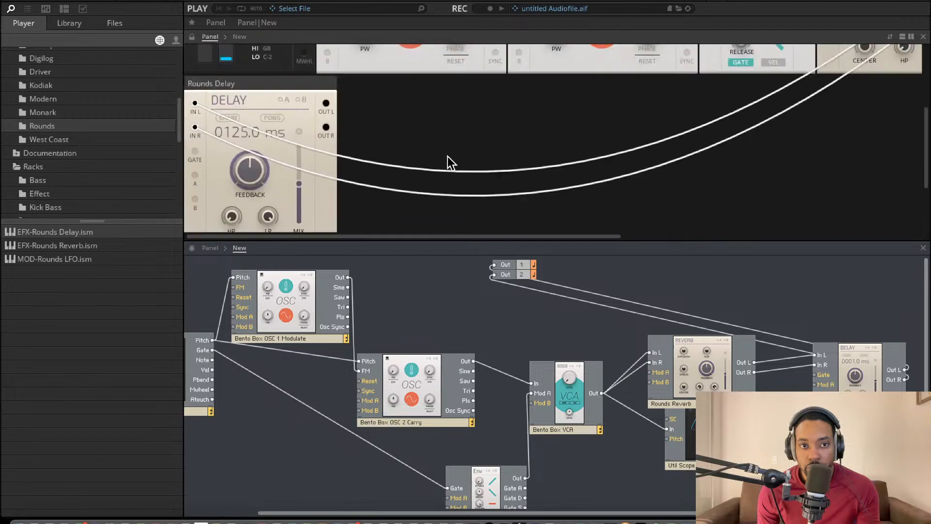
pyautogui.scroll(3, 447, 156)
pyautogui.scroll(-5, 293, 91)
pyautogui.scroll(1, 255, 89)
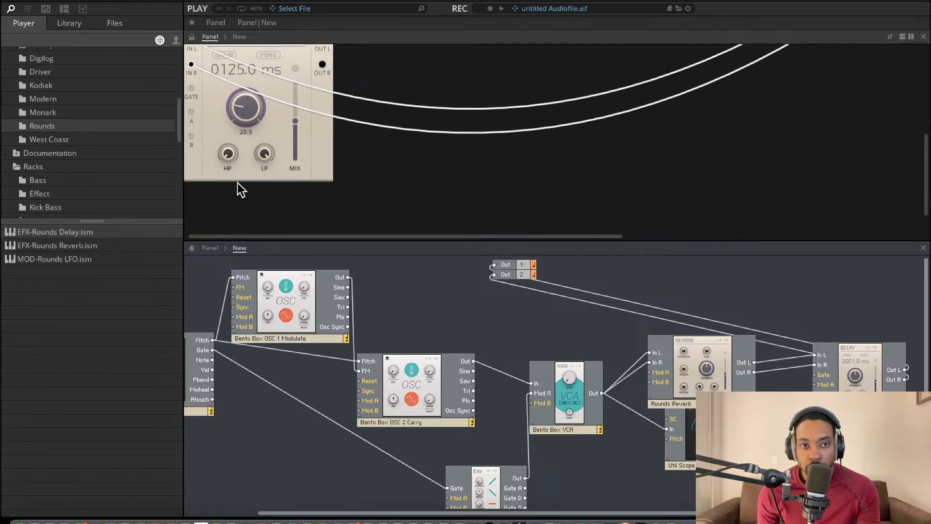
pyautogui.scroll(2, 256, 212)
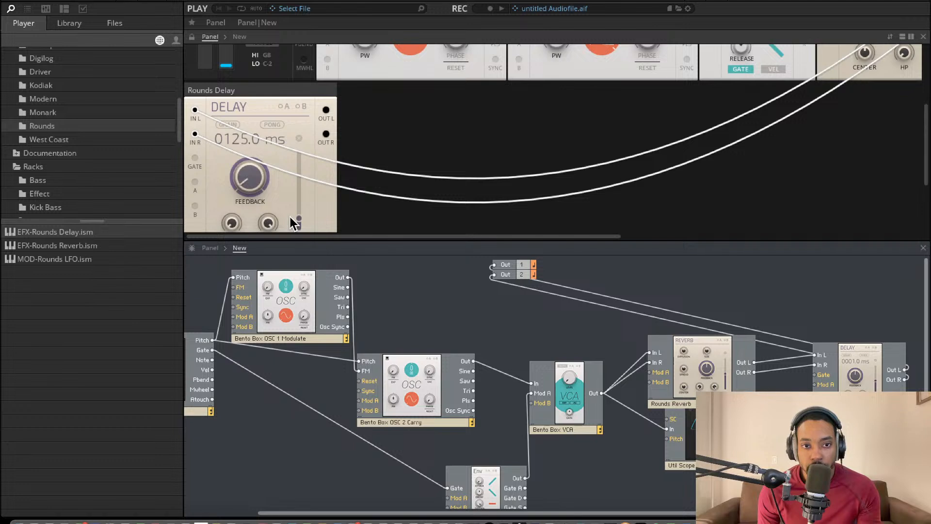
pyautogui.moveTo(267, 199)
pyautogui.scroll(-1, 266, 198)
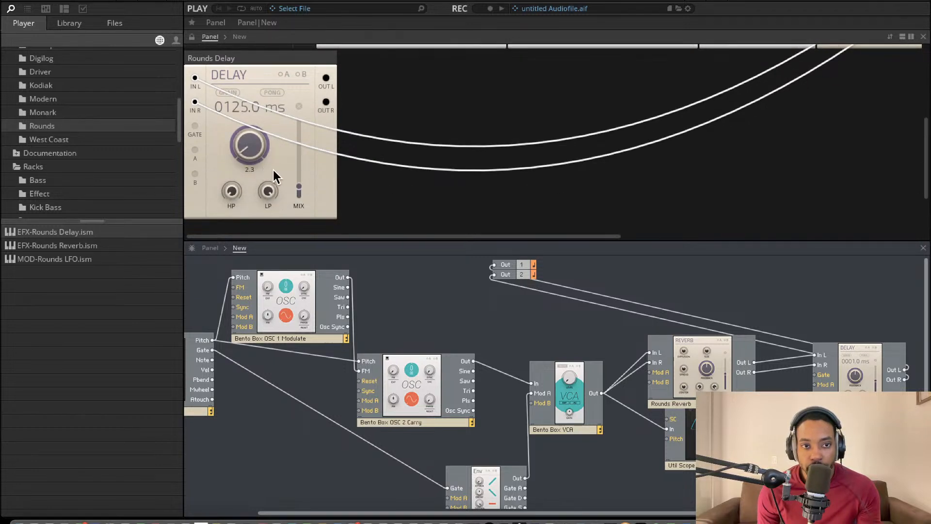
pyautogui.scroll(1, 274, 171)
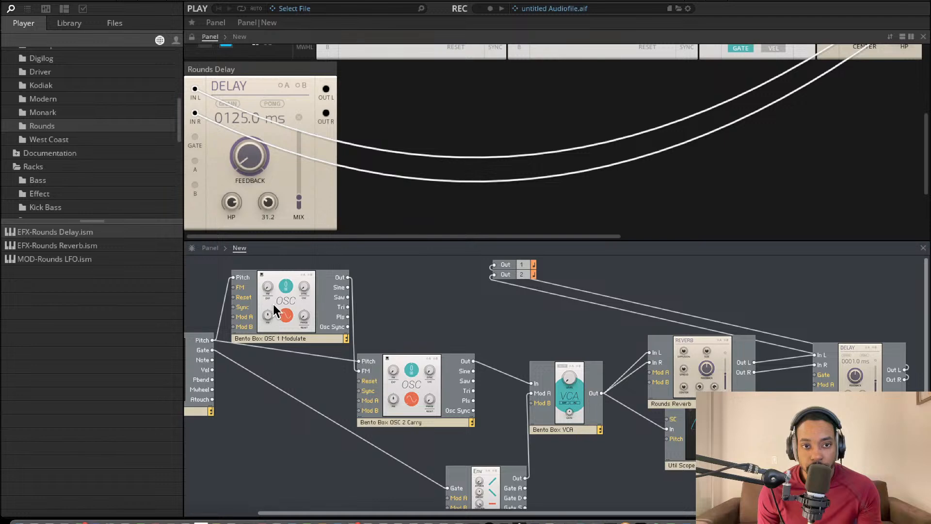
pyautogui.moveTo(275, 302)
pyautogui.scroll(2, 310, 127)
pyautogui.scroll(3, 307, 124)
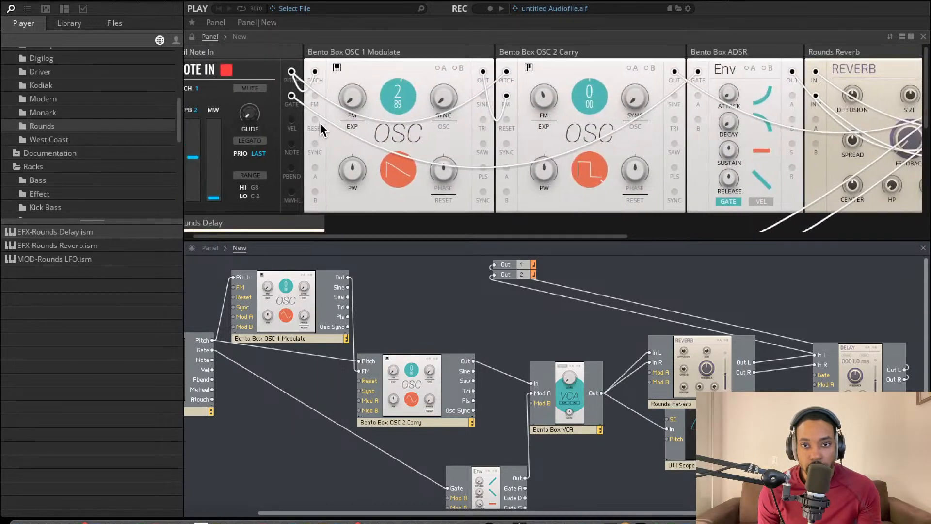
# Step: Set the FM amount of Bento Box OSC 2 Carry to 19.1
pyautogui.hscroll(5, 339, 118)
pyautogui.hscroll(5, 413, 118)
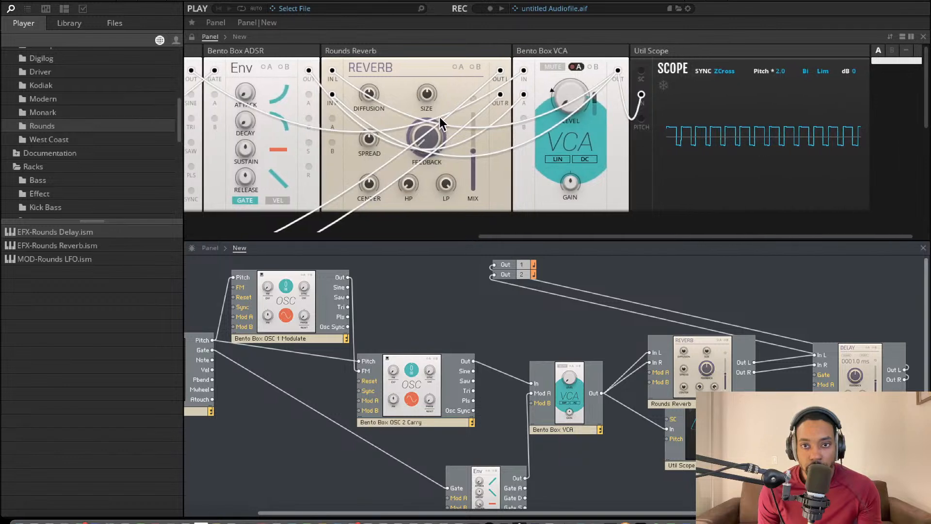
pyautogui.hscroll(-1, 281, 127)
pyautogui.hscroll(-3, 276, 128)
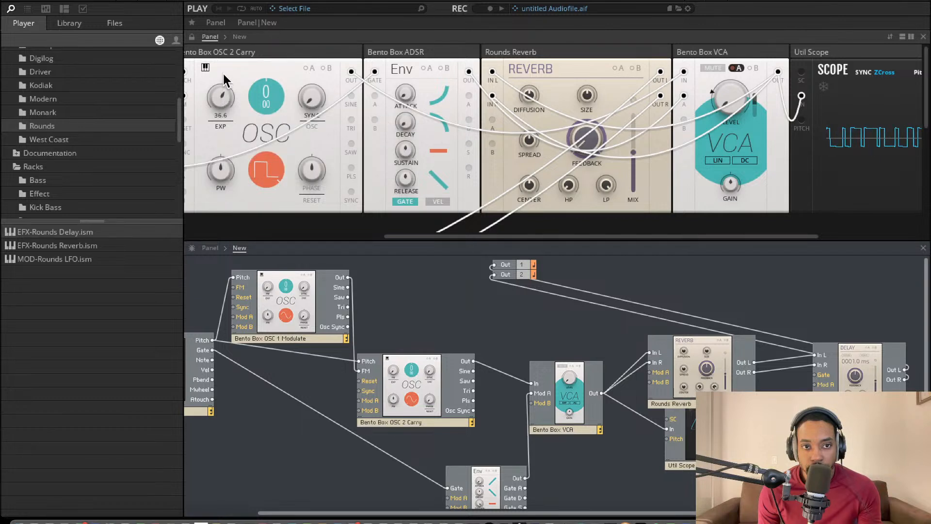
pyautogui.moveTo(221, 141)
pyautogui.mouseDown()
pyautogui.moveTo(220, 160)
pyautogui.moveTo(223, 143)
pyautogui.mouseUp()
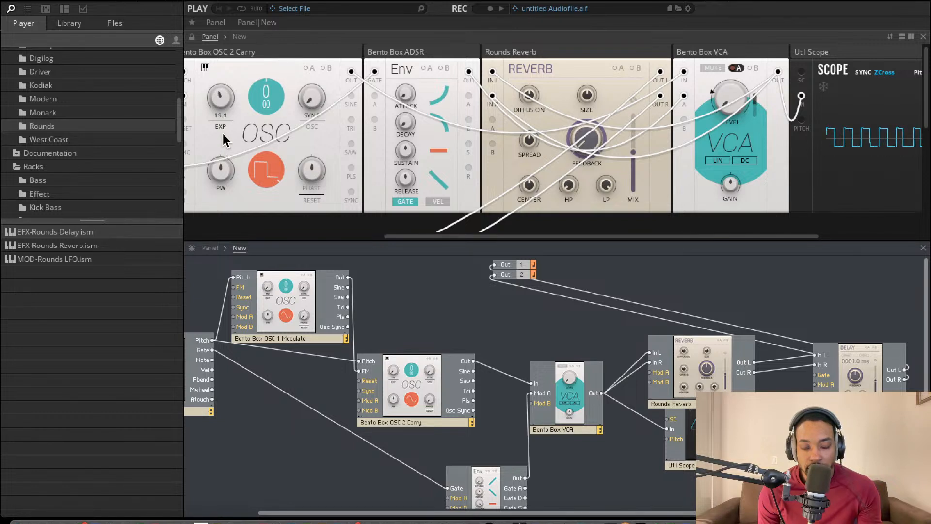
# Step: Add the Bento LFO block from the Blocks Base Bento Box collection below the Note In block
pyautogui.scroll(8, 69, 99)
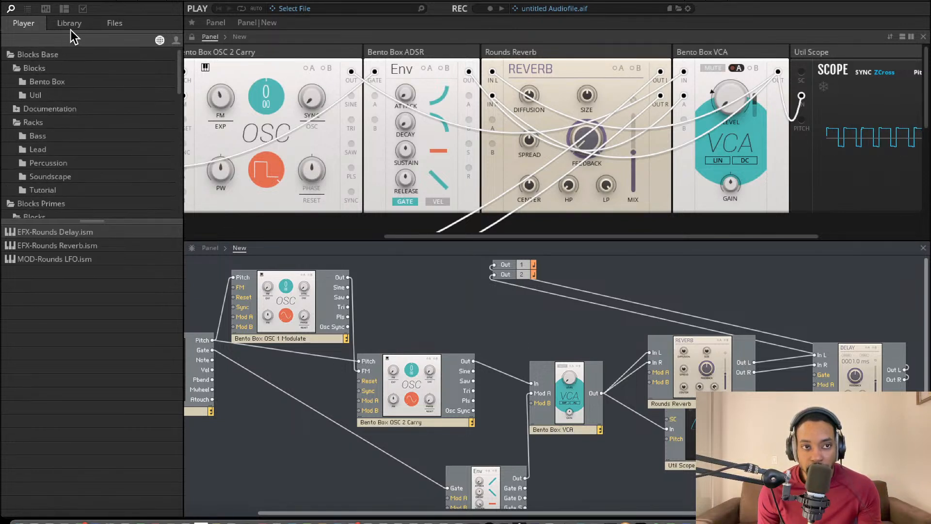
pyautogui.click(68, 28)
pyautogui.click(30, 27)
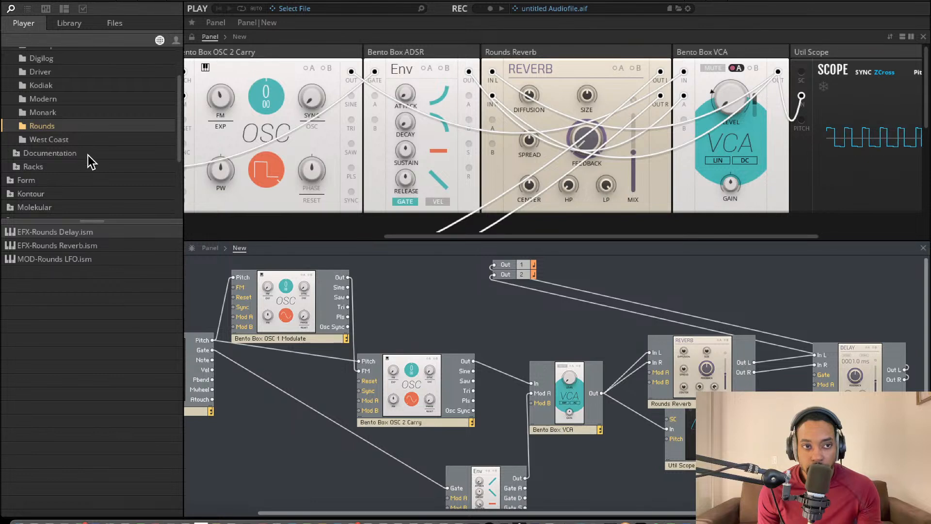
pyautogui.scroll(3, 65, 121)
pyautogui.click(10, 55)
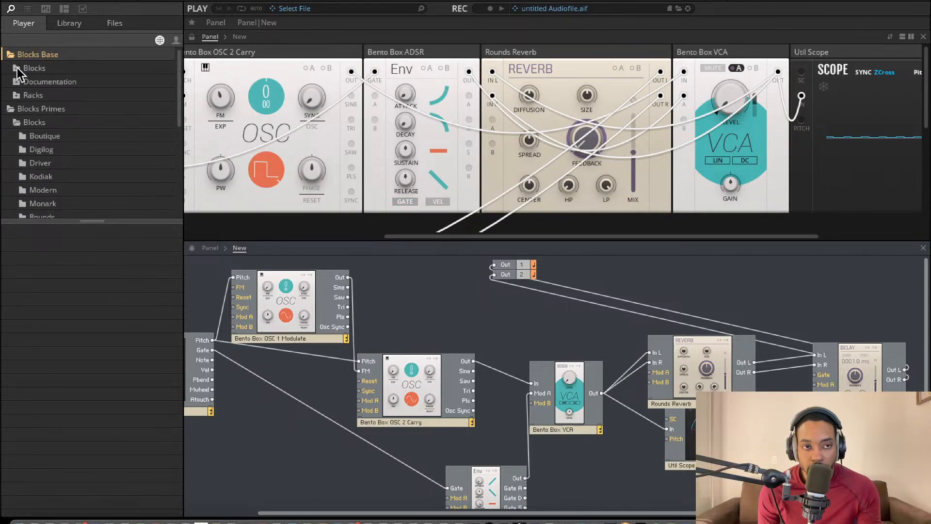
pyautogui.click(17, 69)
pyautogui.click(29, 87)
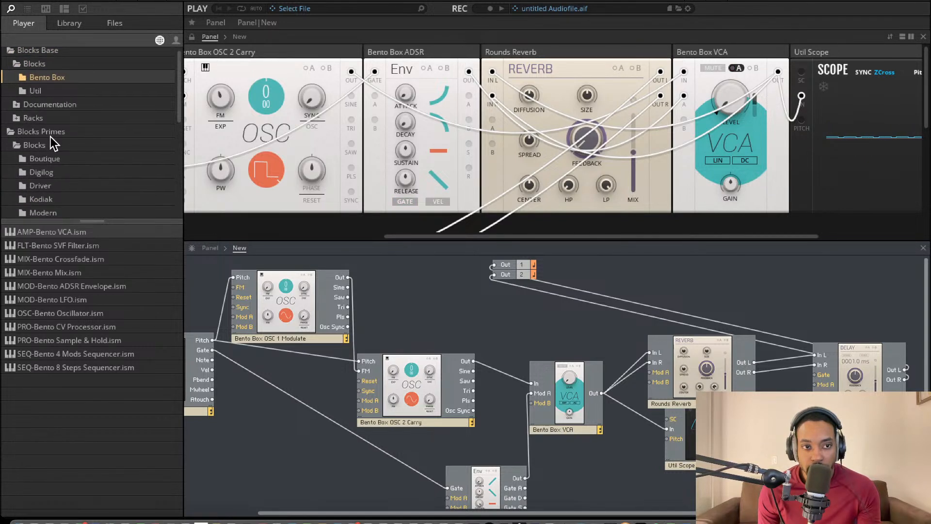
pyautogui.moveTo(82, 305); pyautogui.dragTo(201, 421)
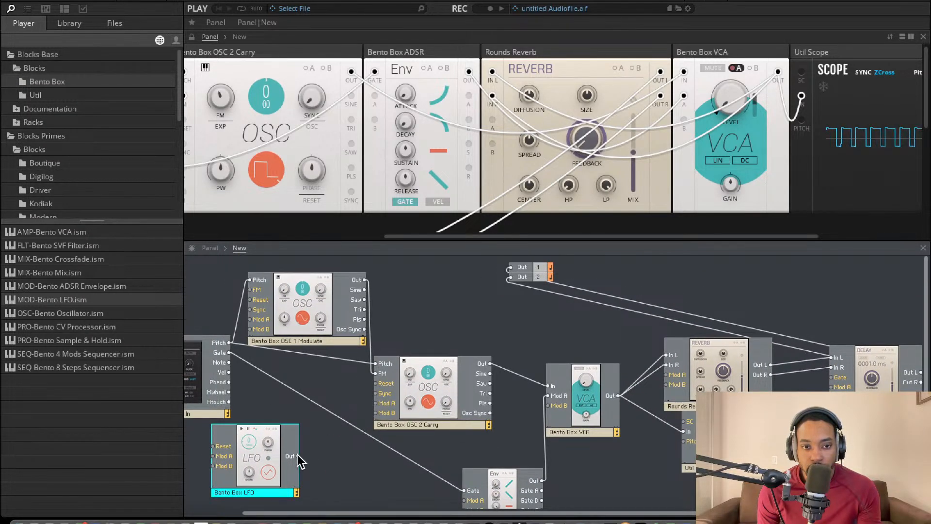
# Step: Connect the LFO's Out to the FM input of OSC 1 Modulate and raise that oscillator's FM amount to about 56
pyautogui.moveTo(298, 455); pyautogui.dragTo(250, 291)
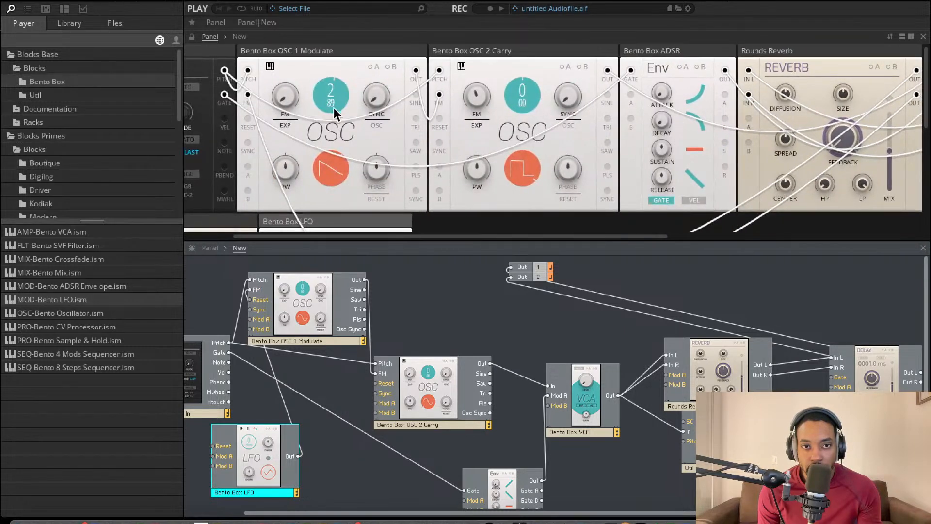
pyautogui.moveTo(281, 97); pyautogui.dragTo(276, 19)
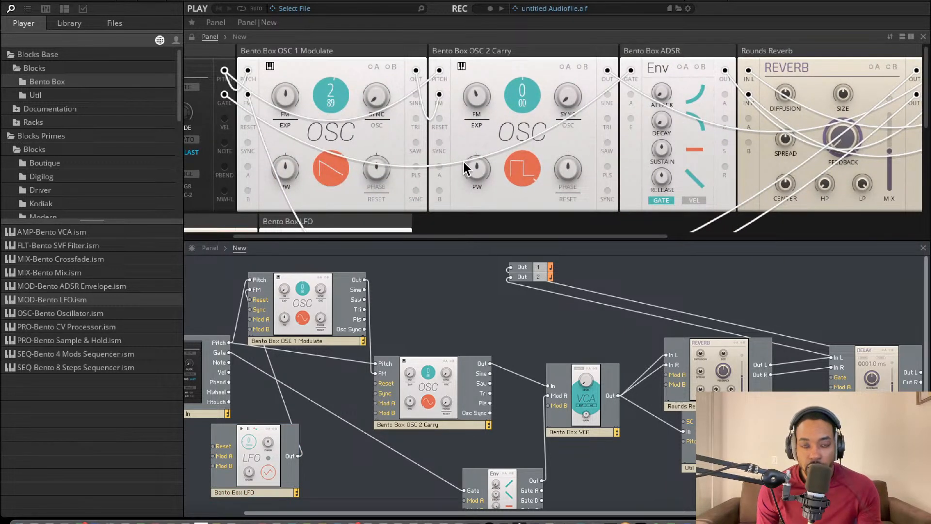
pyautogui.hscroll(6, 455, 145)
pyautogui.hscroll(2, 455, 144)
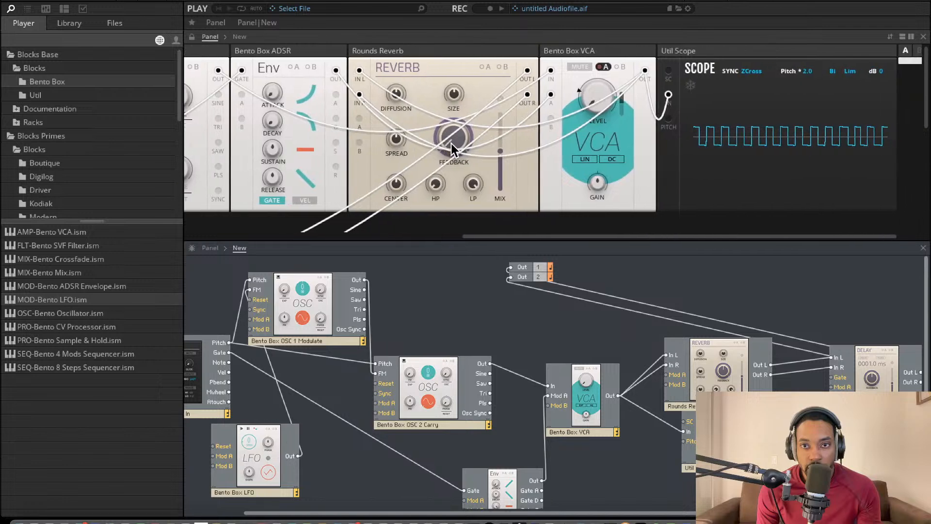
pyautogui.hscroll(-3, 450, 144)
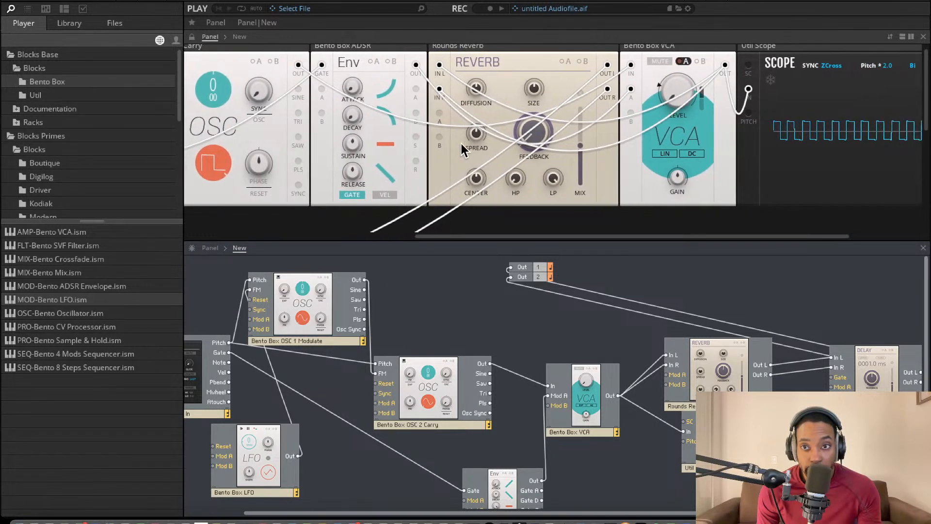
pyautogui.hscroll(-4, 345, 145)
pyautogui.hscroll(-7, 343, 144)
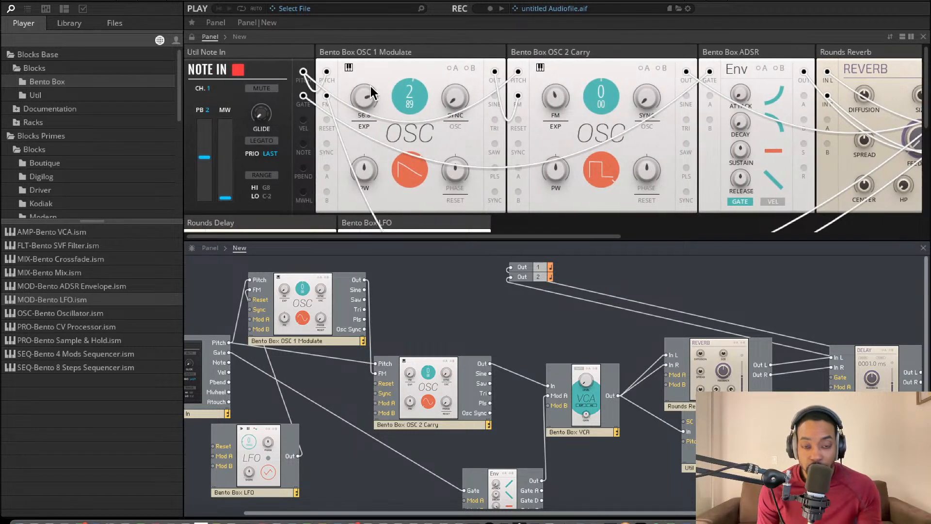
# Step: Try the LFO at 23.47 Hz with pulse and falling saw waveforms, and lower its rate to 0.25 Hz
pyautogui.hscroll(10, 394, 112)
pyautogui.hscroll(-3, 436, 112)
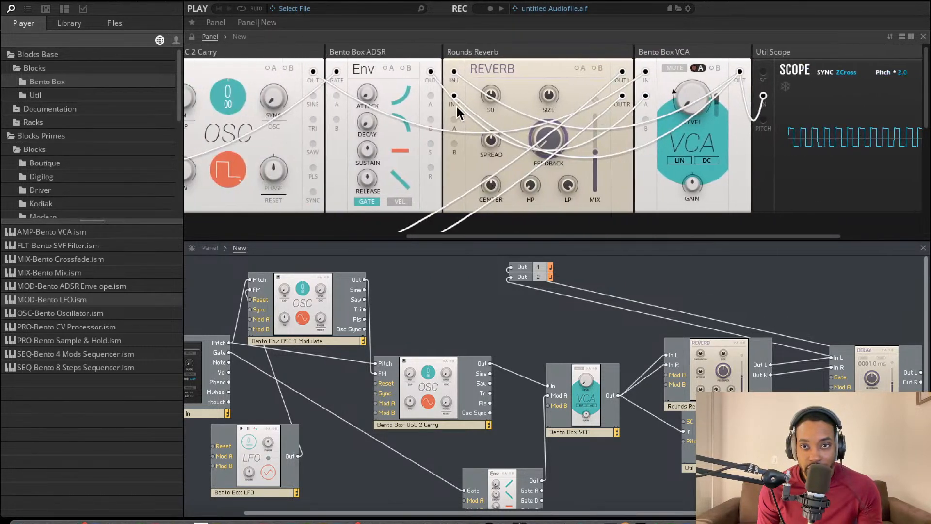
pyautogui.scroll(-5, 412, 117)
pyautogui.moveTo(375, 144); pyautogui.dragTo(374, 83)
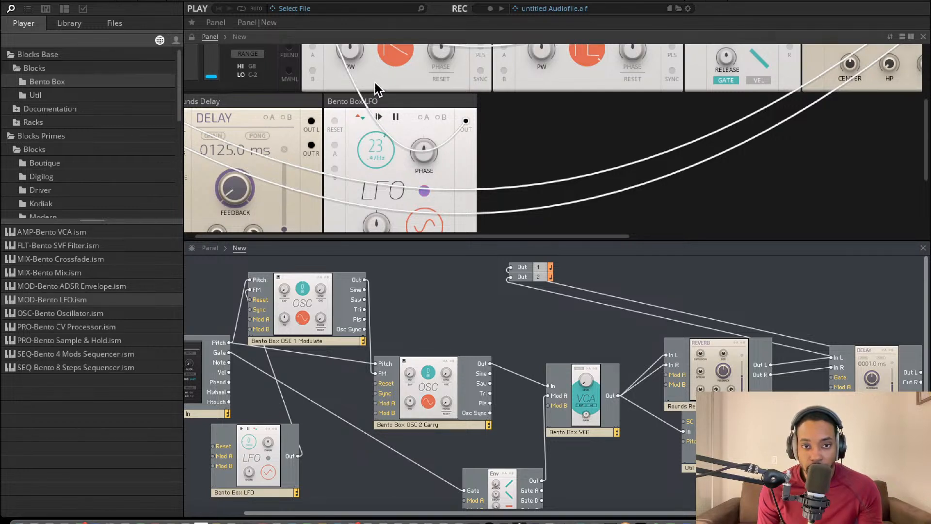
pyautogui.moveTo(423, 165); pyautogui.dragTo(423, 121)
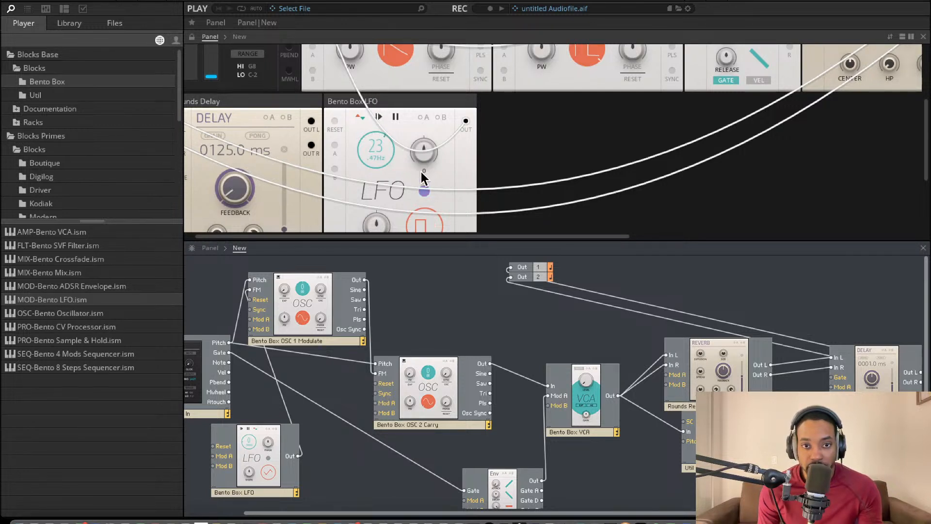
pyautogui.scroll(-5, 424, 170)
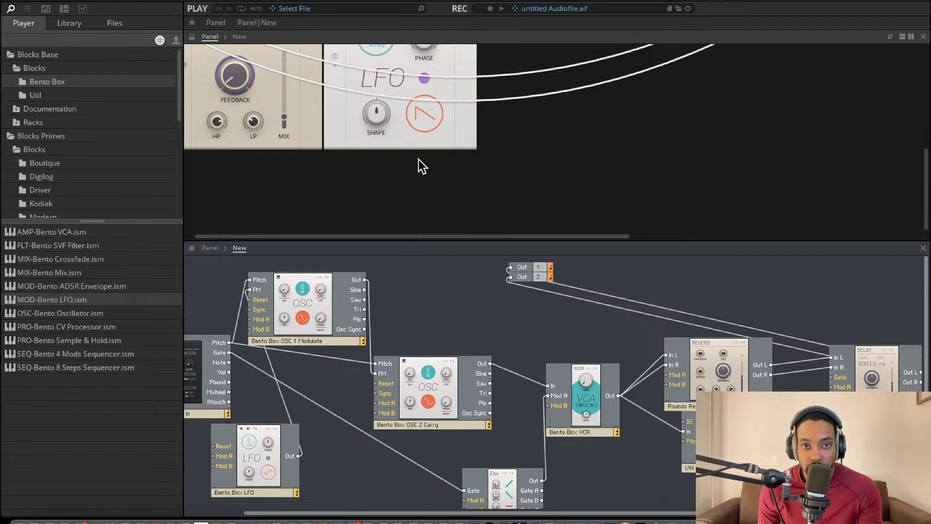
pyautogui.moveTo(421, 108); pyautogui.dragTo(428, 2)
pyautogui.scroll(5, 405, 79)
pyautogui.scroll(1, 405, 80)
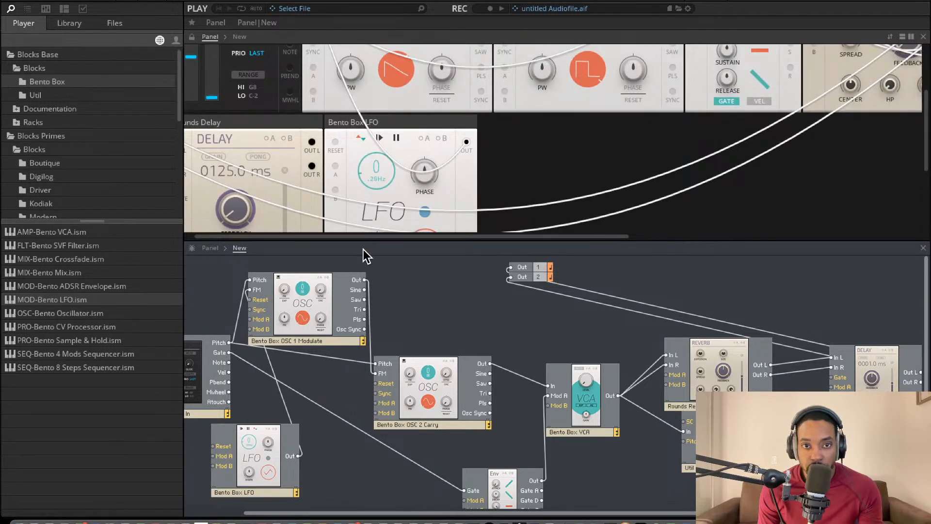
# Step: Reduce the FM amount of OSC 1 Modulate to about 1.1
pyautogui.scroll(3, 378, 217)
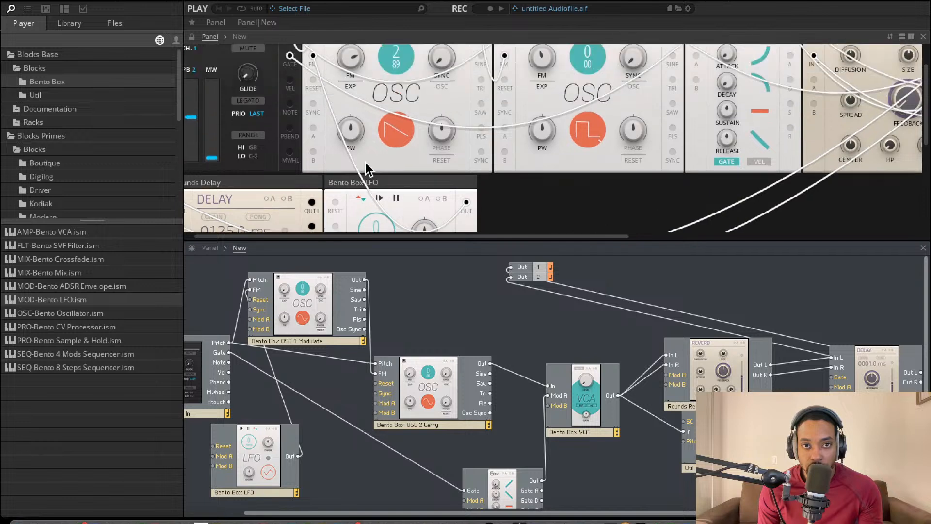
pyautogui.moveTo(353, 141); pyautogui.dragTo(348, 176)
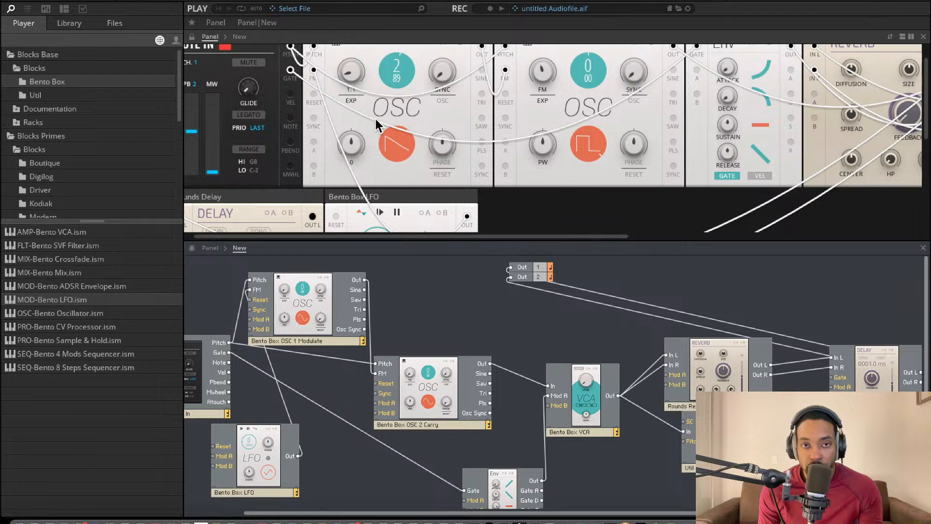
pyautogui.scroll(1, 383, 119)
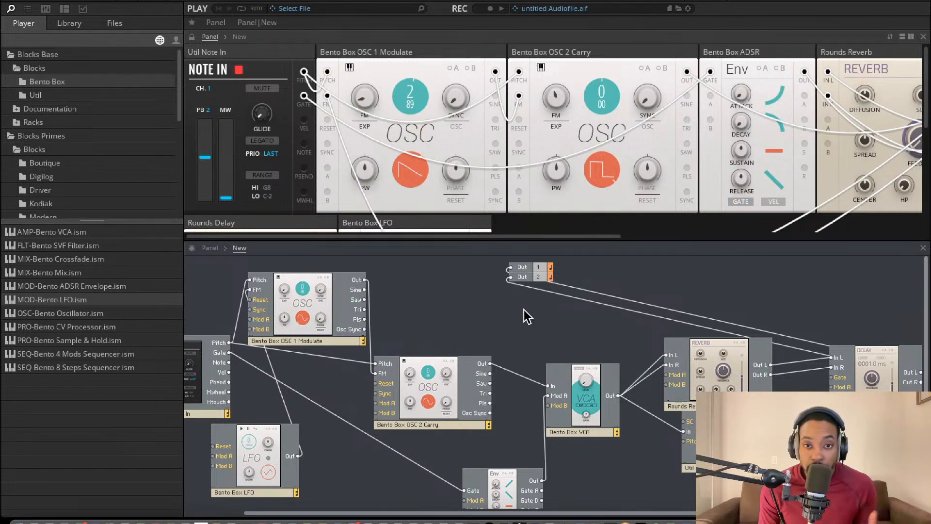
# Step: Select the Rounds Reverb and Rounds Delay blocks together and move them up and closer to the VCA in the structure
pyautogui.scroll(-2, 523, 308)
pyautogui.hscroll(1, 522, 308)
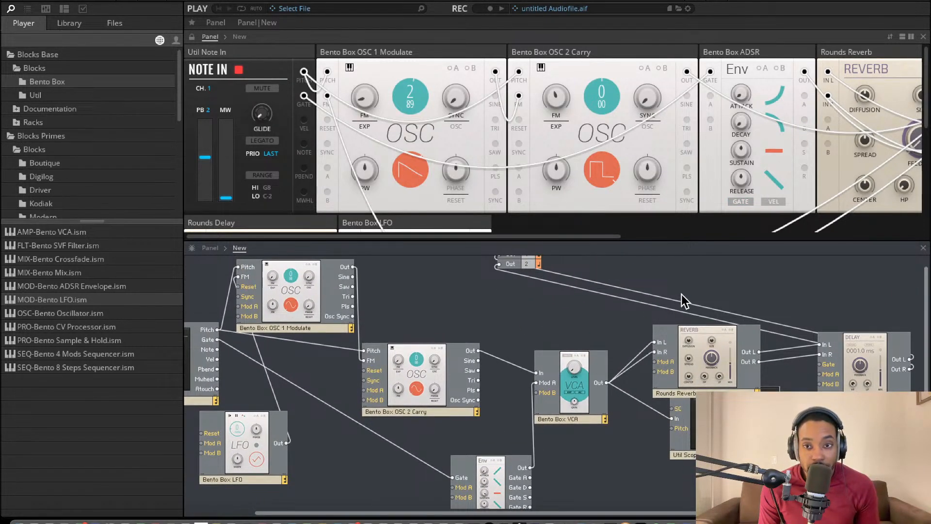
pyautogui.moveTo(682, 295); pyautogui.dragTo(900, 379)
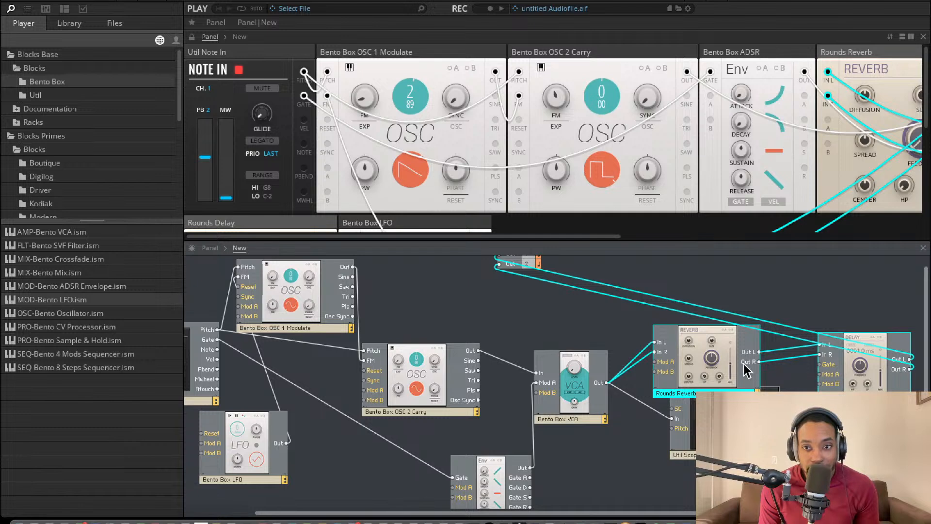
pyautogui.moveTo(743, 364); pyautogui.dragTo(697, 336)
pyautogui.hscroll(-5, 577, 322)
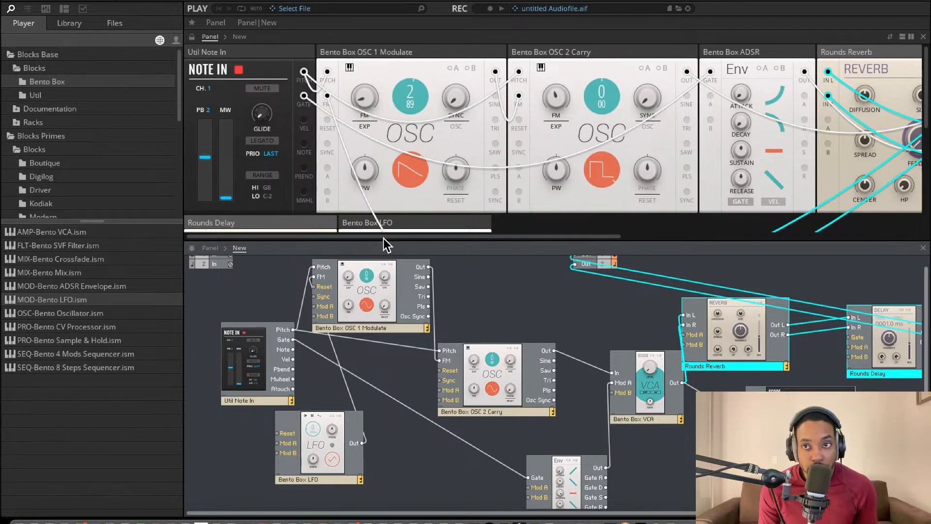
pyautogui.scroll(1, 414, 263)
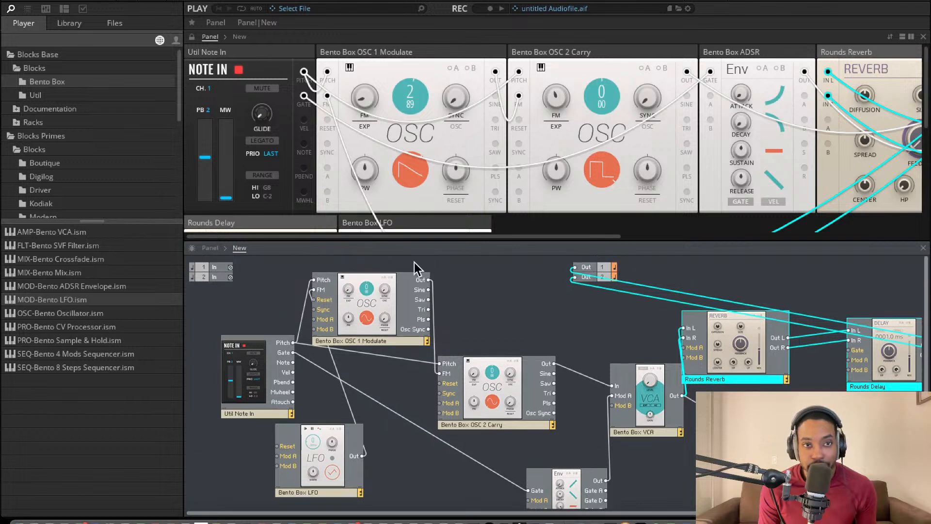
pyautogui.scroll(-1, 339, 204)
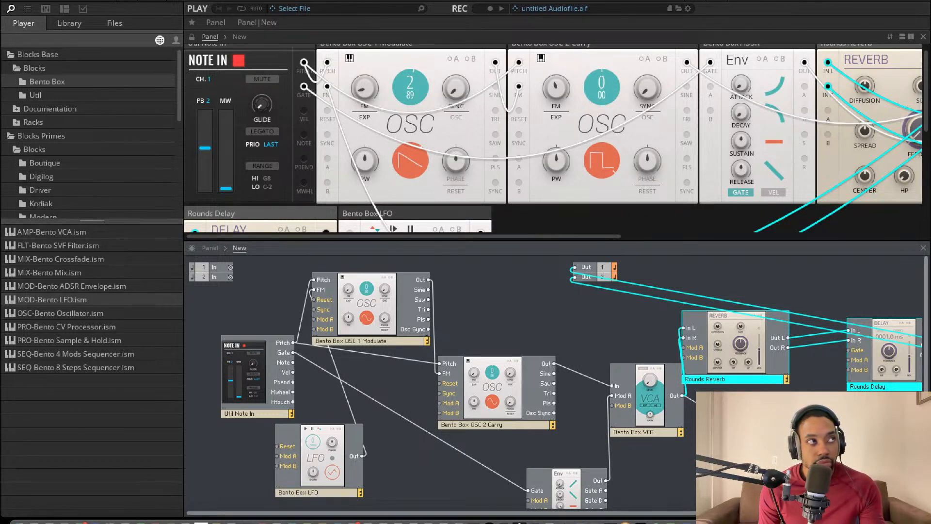
pyautogui.scroll(-5, 436, 160)
pyautogui.hscroll(3, 439, 159)
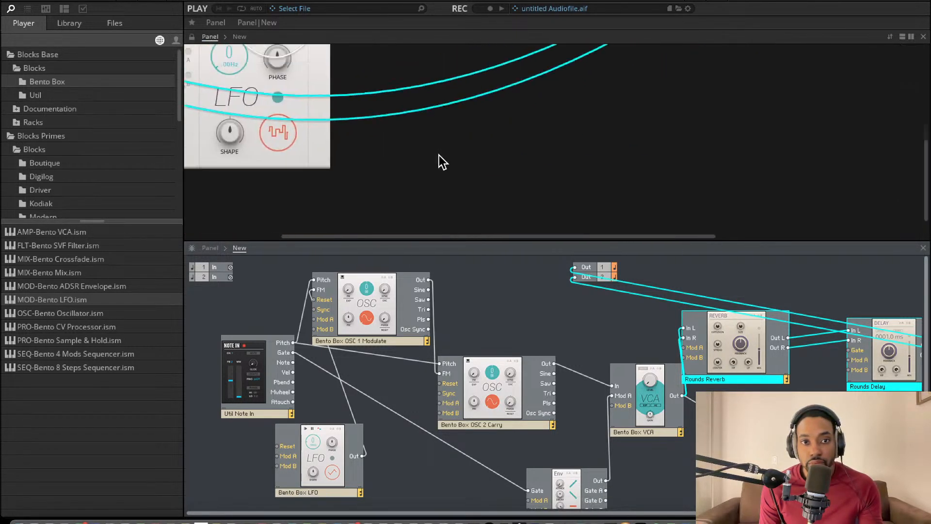